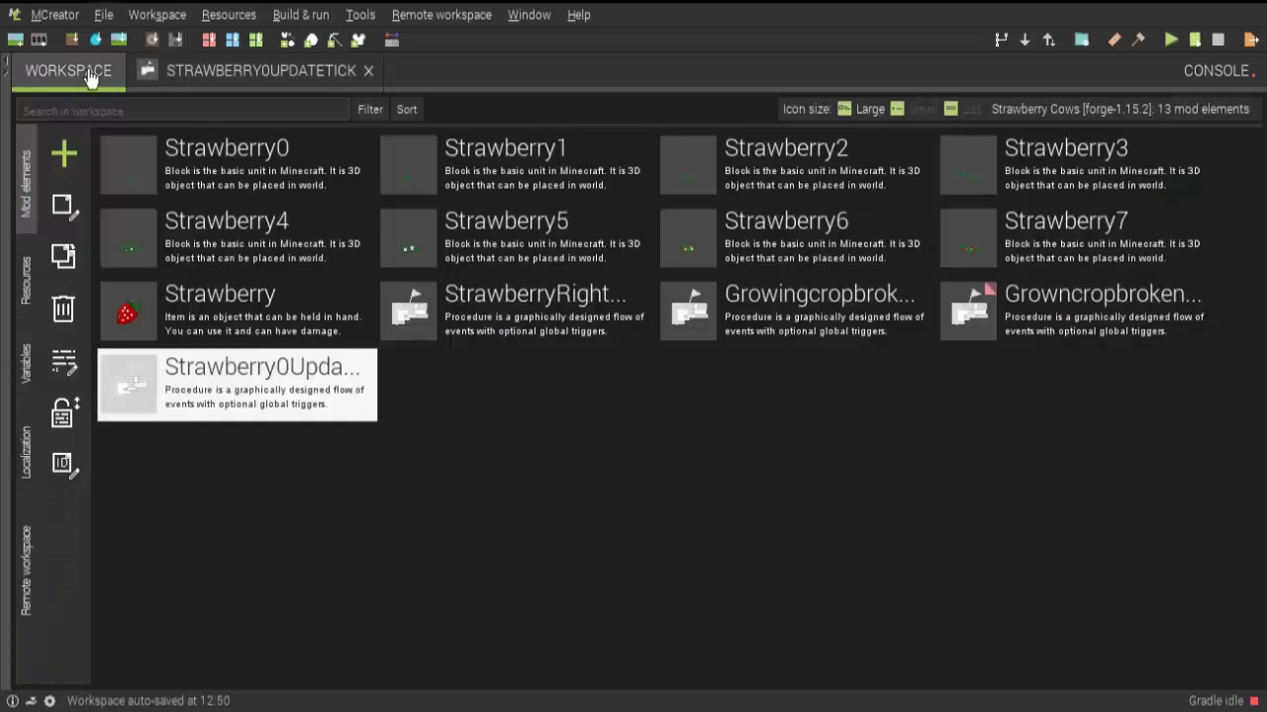
Open the grown-crop-broken procedure from the mod elements for editing.
double_click(1099, 297)
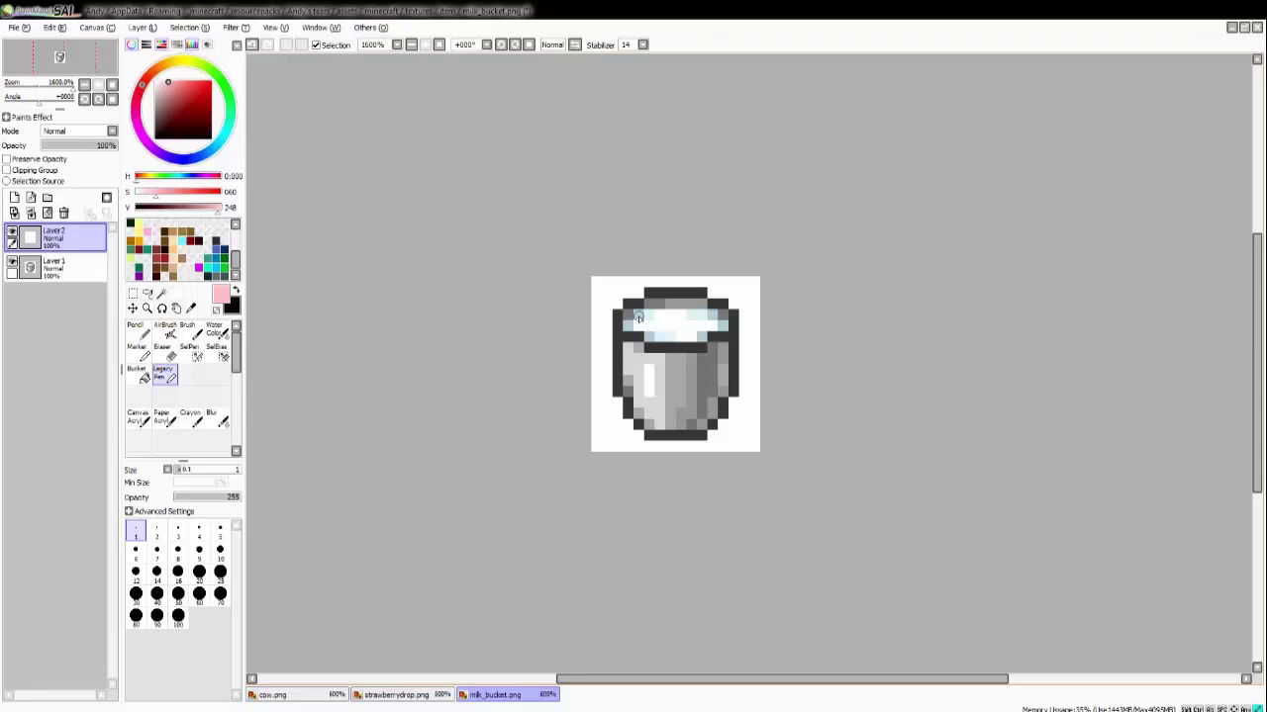
Paint the milk surface of the bucket texture pink on Layer2 and lower the layer's opacity to about half.
mouse_move(640, 318)
mouse_down()
mouse_move(707, 313)
mouse_move(722, 327)
mouse_move(626, 327)
mouse_up()
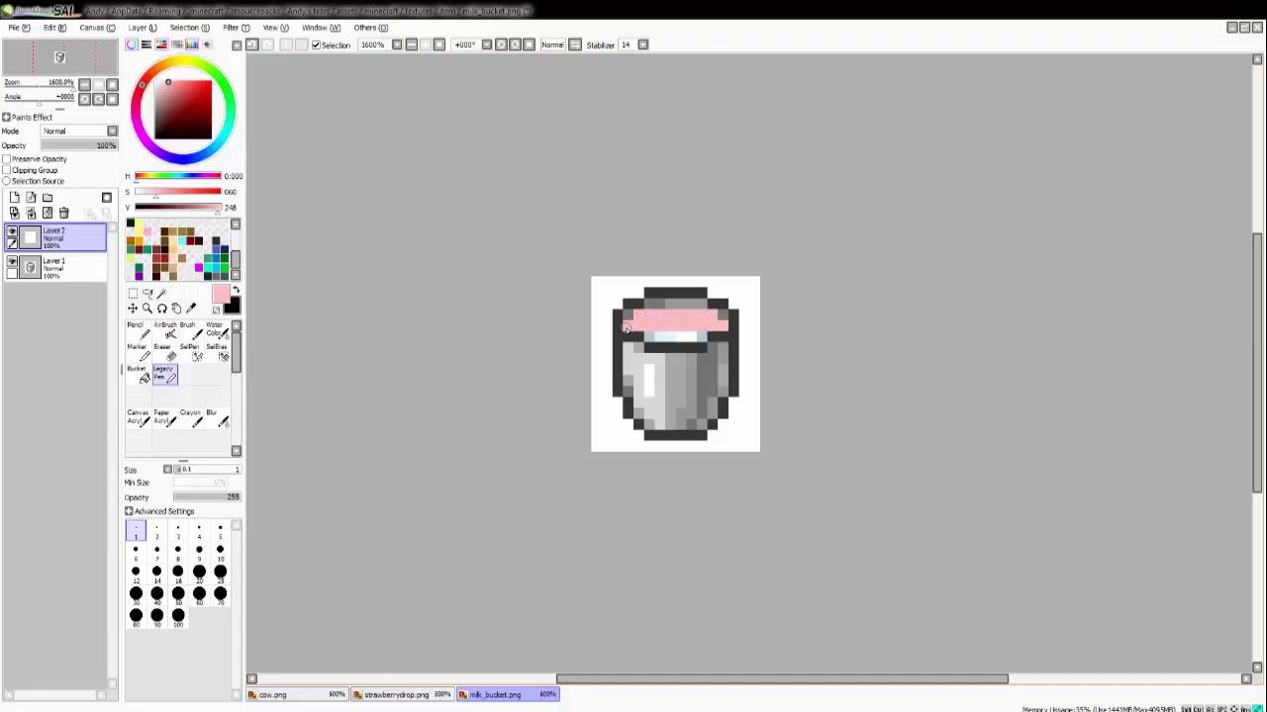
mouse_move(104, 146)
mouse_down()
mouse_move(65, 147)
mouse_move(117, 146)
mouse_up()
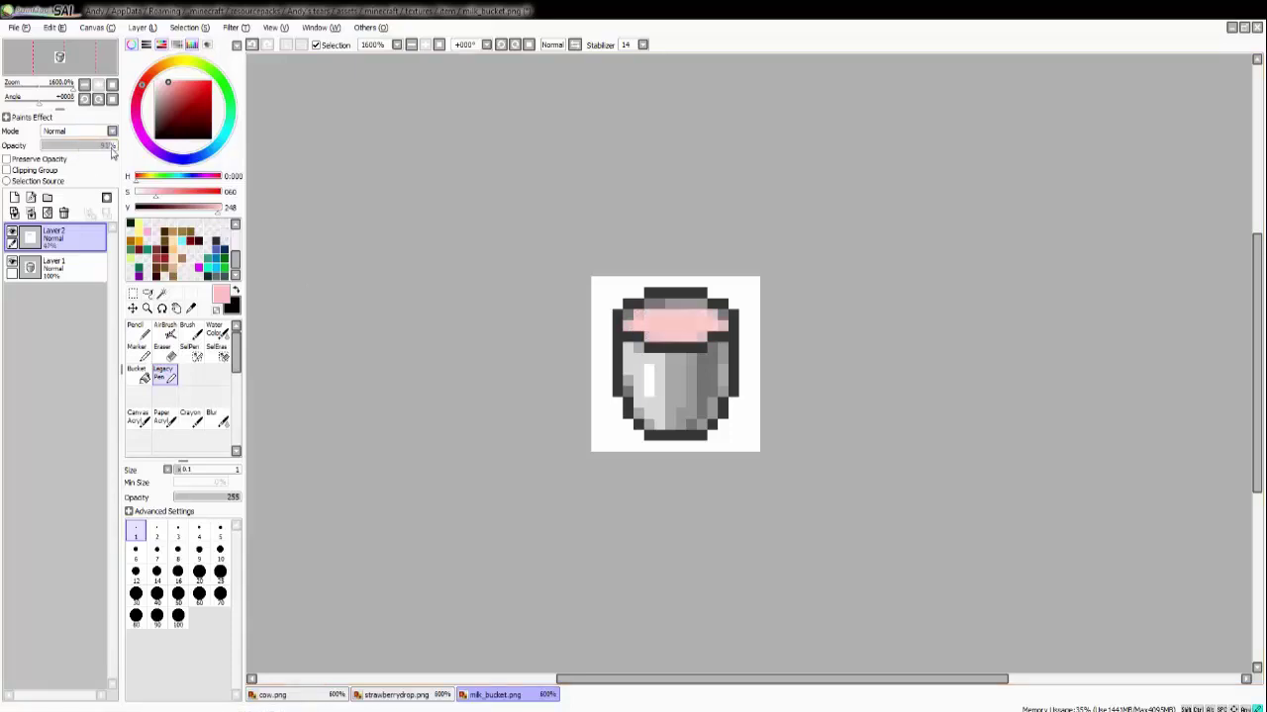
drag(159, 196, 164, 196)
drag(85, 150, 78, 149)
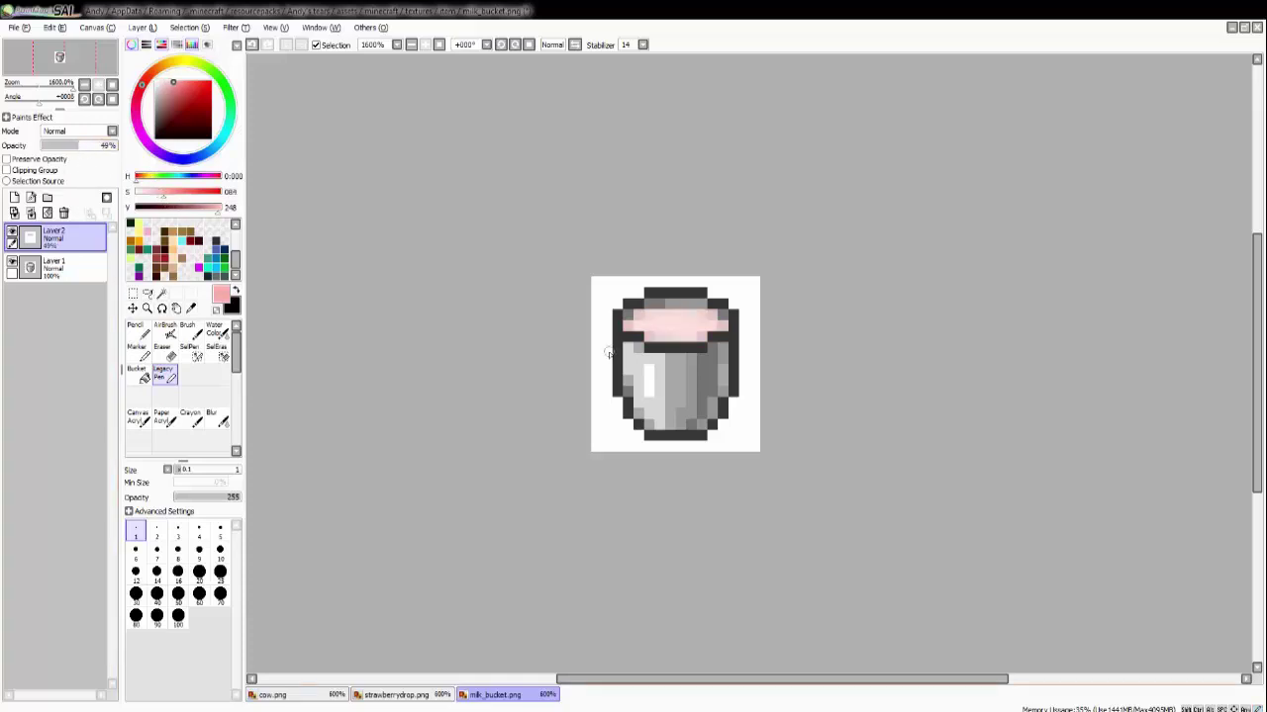
Repaint the milk with pink at saturation 70 and raised layer opacity, and save the texture as strawberry_milk.png.
click(158, 198)
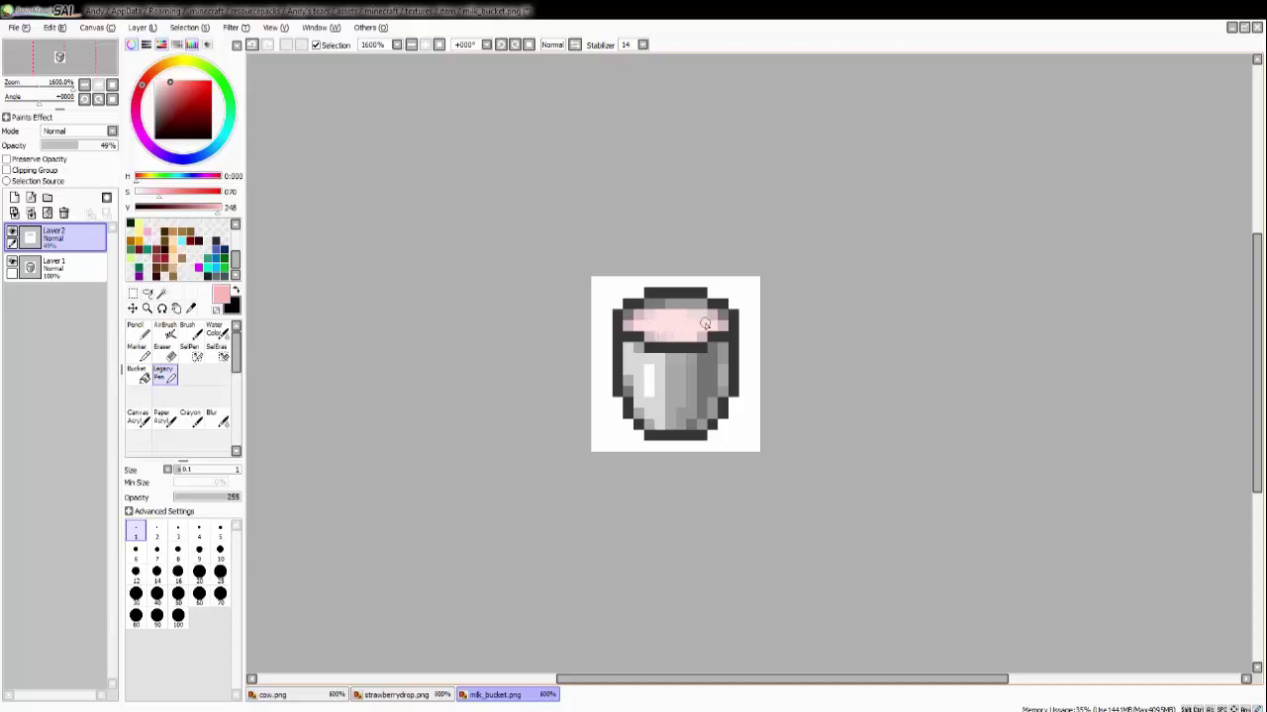
drag(107, 146, 117, 146)
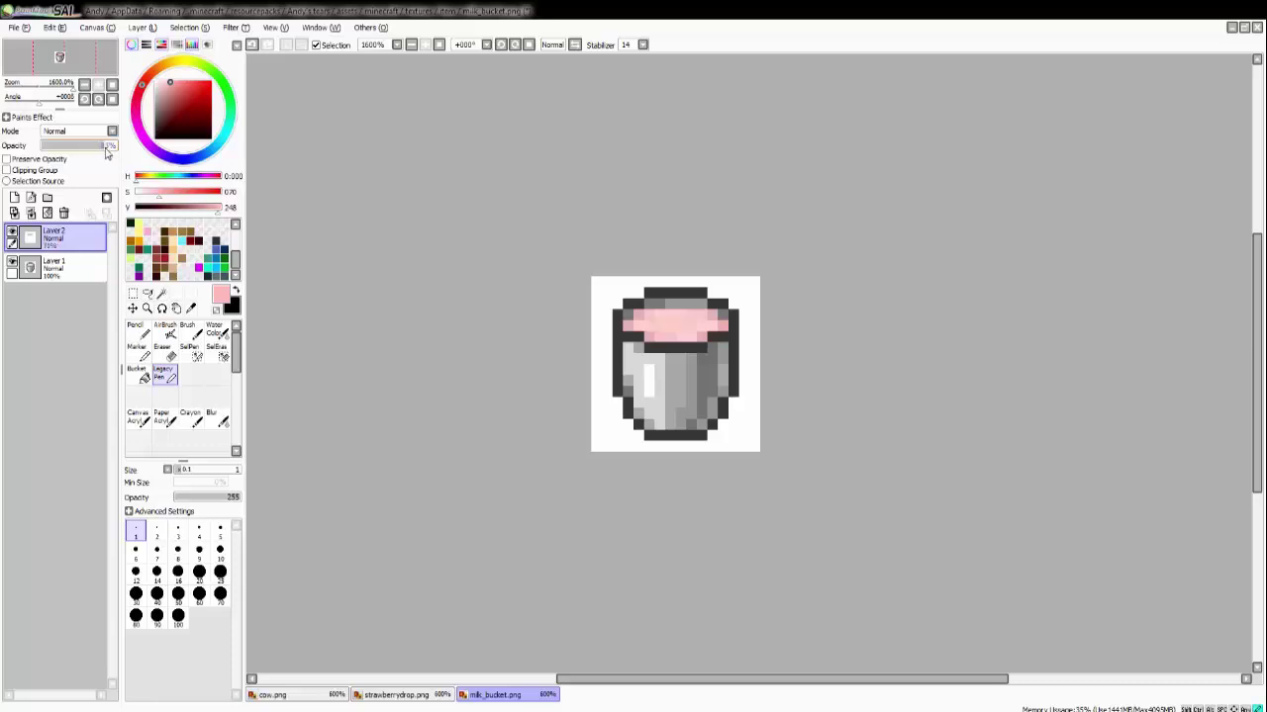
click(32, 30)
click(50, 126)
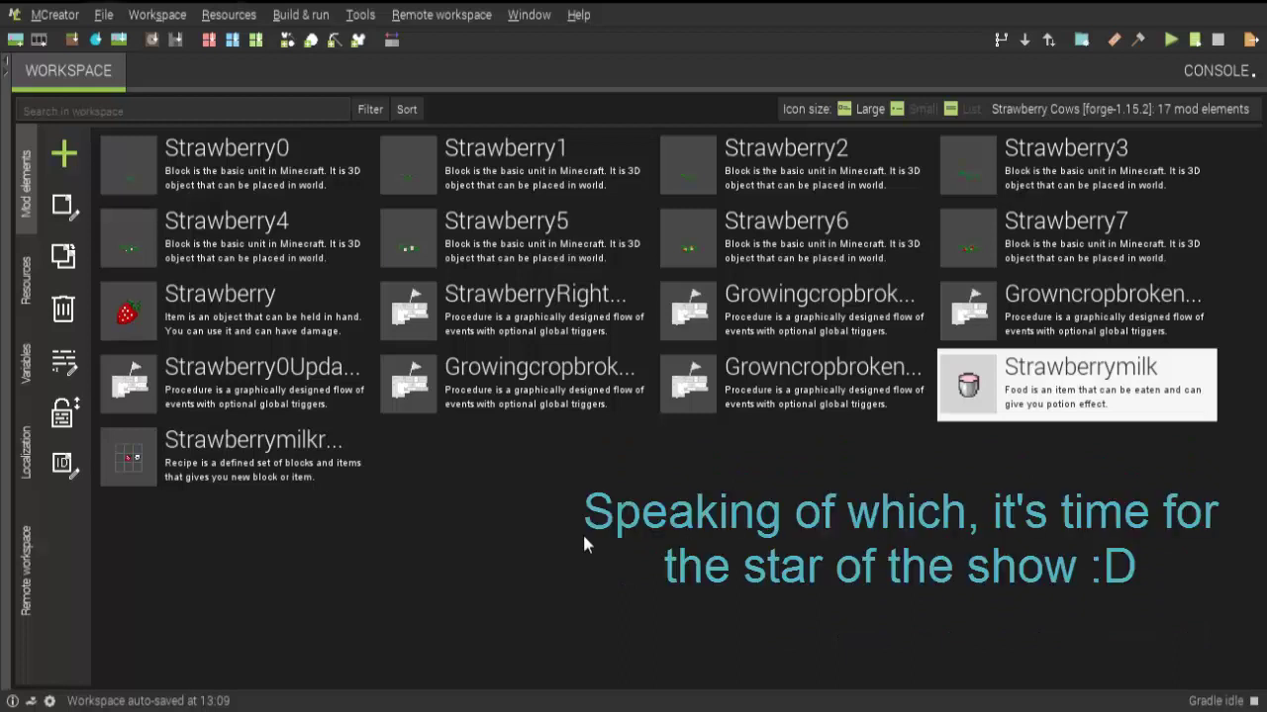
Start adding a new mod element to the Strawberry Cows workspace.
click(74, 158)
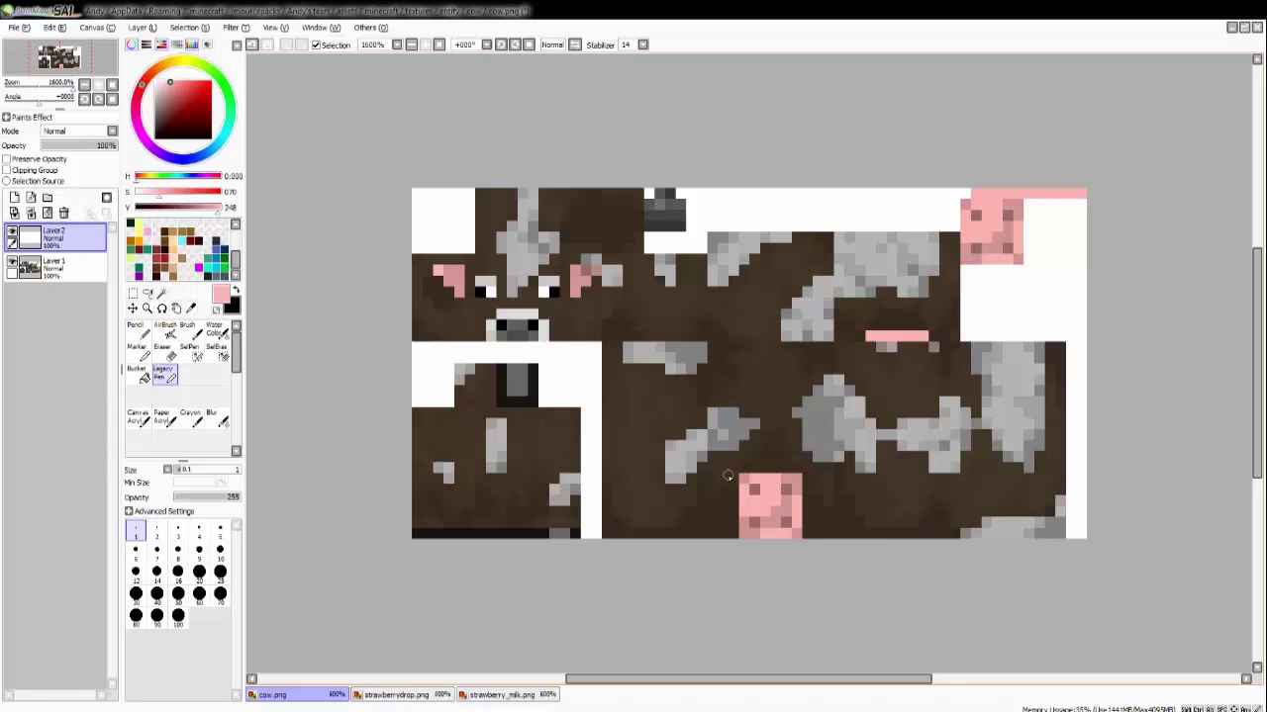
Paint the grey patches on the body of the cow texture with a cooler pink at saturation 80 on Layer2.
drag(143, 88, 137, 101)
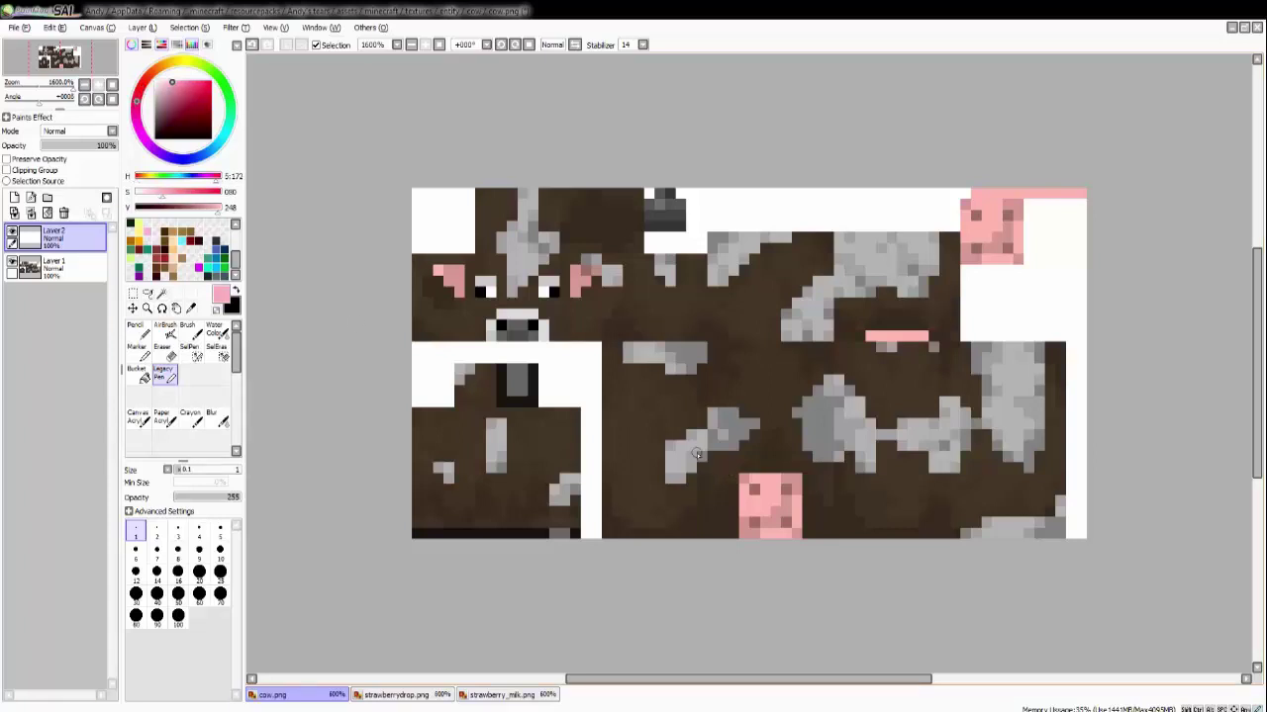
mouse_move(696, 453)
mouse_down()
mouse_move(718, 418)
mouse_move(752, 436)
mouse_move(678, 457)
mouse_move(689, 466)
mouse_up()
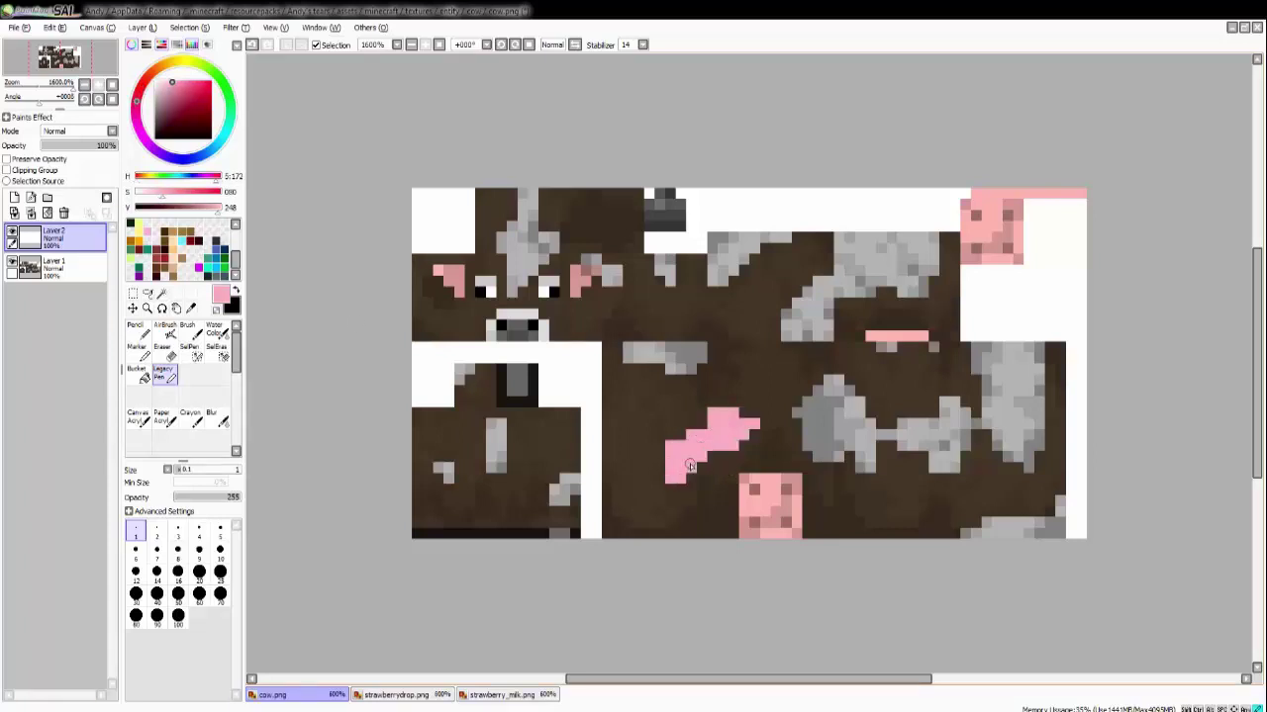
mouse_move(671, 369)
mouse_down()
mouse_move(626, 357)
mouse_move(701, 348)
mouse_up()
mouse_move(803, 445)
mouse_down()
mouse_move(792, 414)
mouse_move(812, 450)
mouse_move(828, 395)
mouse_move(841, 452)
mouse_move(853, 408)
mouse_move(861, 460)
mouse_move(873, 427)
mouse_move(963, 421)
mouse_move(906, 426)
mouse_move(944, 428)
mouse_move(957, 405)
mouse_move(903, 427)
mouse_move(931, 440)
mouse_move(1032, 424)
mouse_move(990, 355)
mouse_move(1039, 350)
mouse_move(1022, 452)
mouse_move(1027, 438)
mouse_move(980, 371)
mouse_move(993, 363)
mouse_move(1000, 446)
mouse_up()
mouse_move(958, 533)
mouse_down()
mouse_move(1054, 525)
mouse_move(1059, 508)
mouse_move(989, 526)
mouse_up()
Paint the remaining grey patches on the cow's legs, head and upper body pink, covering missed pixels.
mouse_move(495, 420)
mouse_down()
mouse_move(495, 475)
mouse_move(450, 481)
mouse_up()
drag(554, 503, 576, 479)
drag(470, 368, 459, 380)
mouse_move(512, 292)
mouse_down()
mouse_move(512, 228)
mouse_move(502, 247)
mouse_up()
drag(522, 283, 532, 193)
drag(543, 259, 554, 240)
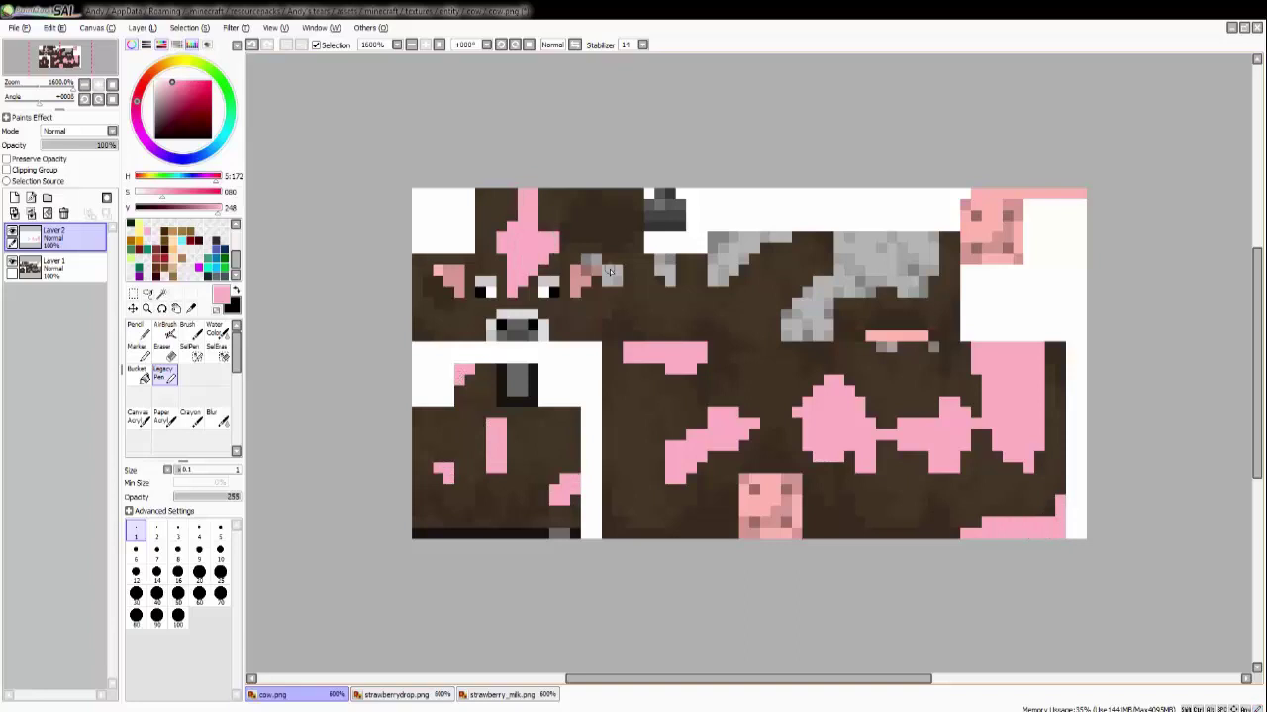
mouse_move(609, 271)
mouse_down()
mouse_move(659, 262)
mouse_move(663, 282)
mouse_move(721, 280)
mouse_move(712, 237)
mouse_move(755, 245)
mouse_move(730, 261)
mouse_move(793, 295)
mouse_move(874, 292)
mouse_move(933, 238)
mouse_move(927, 260)
mouse_move(844, 248)
mouse_move(924, 279)
mouse_move(832, 274)
mouse_move(919, 280)
mouse_move(925, 293)
mouse_move(787, 314)
mouse_move(891, 349)
mouse_up()
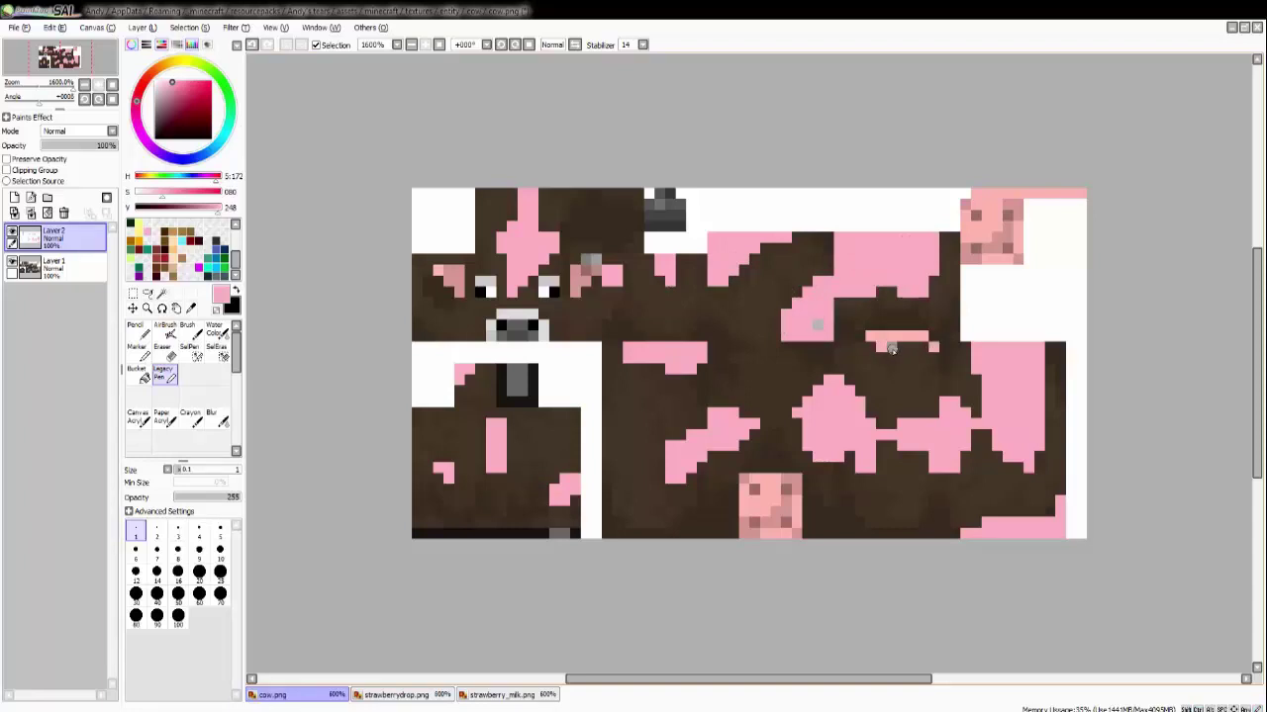
click(816, 324)
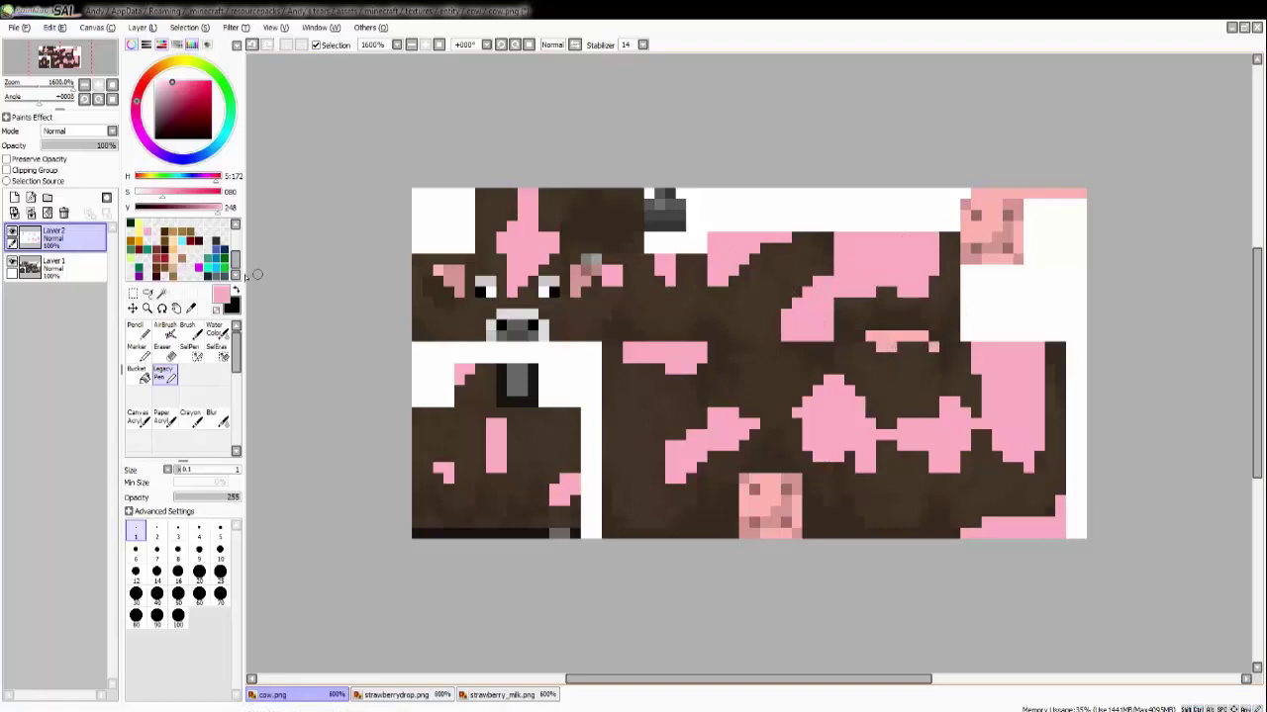
Choose a very pale pink with value 255 and add a new layer beneath Layer2.
click(12, 233)
click(12, 233)
click(146, 193)
click(219, 208)
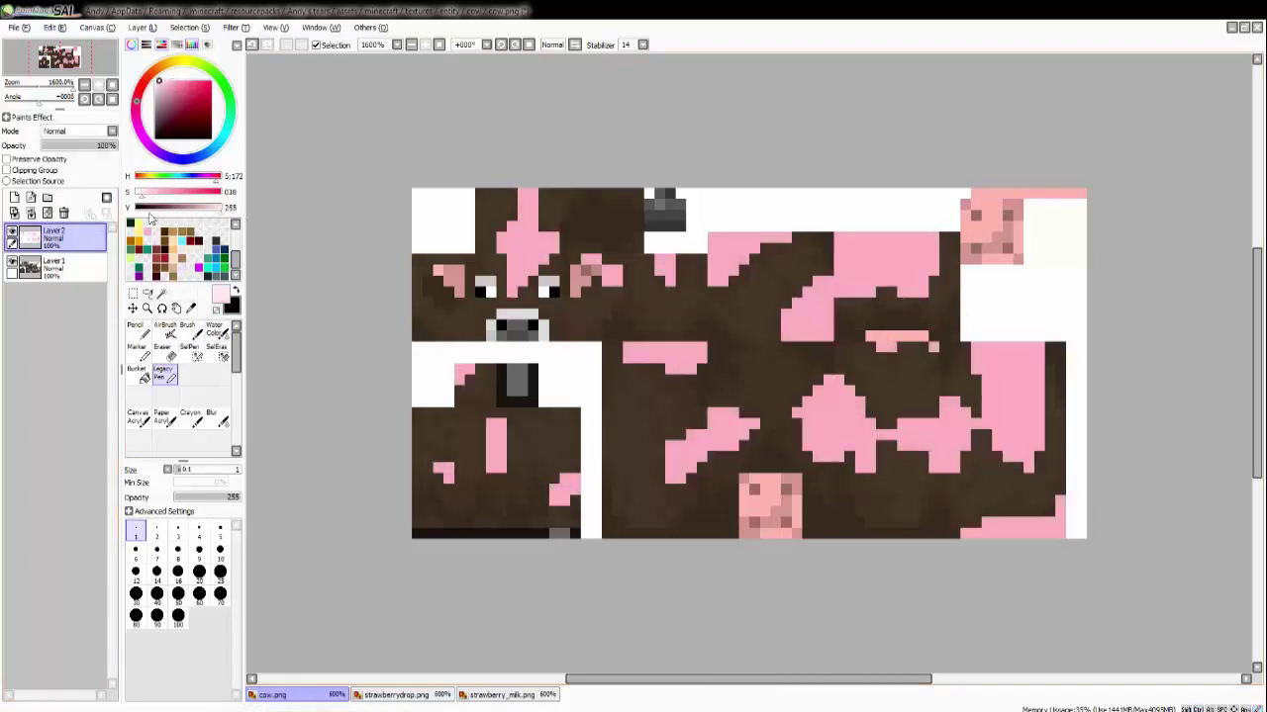
click(15, 198)
drag(69, 238, 71, 272)
Cover the brown areas of the cow's head and body with pale pink on the new layer.
mouse_move(481, 273)
mouse_down()
mouse_move(481, 193)
mouse_move(485, 260)
mouse_move(426, 272)
mouse_move(470, 297)
mouse_move(464, 331)
mouse_move(559, 275)
mouse_move(541, 247)
mouse_move(618, 257)
mouse_move(633, 190)
mouse_move(589, 222)
mouse_move(649, 284)
mouse_move(703, 279)
mouse_move(552, 315)
mouse_move(553, 337)
mouse_move(618, 316)
mouse_move(955, 333)
mouse_move(752, 250)
mouse_move(890, 312)
mouse_move(762, 292)
mouse_move(772, 267)
mouse_move(745, 269)
mouse_up()
mouse_move(13, 233)
mouse_down()
mouse_move(17, 263)
mouse_move(13, 233)
mouse_up()
mouse_move(607, 346)
mouse_down()
mouse_move(609, 478)
mouse_move(628, 358)
mouse_up()
mouse_move(733, 535)
mouse_down()
mouse_move(735, 462)
mouse_move(804, 529)
mouse_move(719, 525)
mouse_move(624, 449)
mouse_move(691, 367)
mouse_move(742, 445)
mouse_move(776, 396)
mouse_move(871, 395)
mouse_up()
key(])
key([)
mouse_move(811, 356)
mouse_down()
mouse_move(1059, 348)
mouse_move(1044, 527)
mouse_move(808, 537)
mouse_move(834, 351)
mouse_move(1049, 359)
mouse_move(1047, 509)
mouse_move(835, 381)
mouse_move(998, 373)
mouse_move(1015, 439)
mouse_move(818, 506)
mouse_move(843, 455)
mouse_move(1016, 524)
mouse_move(887, 456)
mouse_move(831, 506)
mouse_move(1029, 489)
mouse_up()
Cover the brown leg areas with pale pink and undo the last stray stroke.
mouse_move(500, 368)
mouse_down()
mouse_move(459, 402)
mouse_move(482, 370)
mouse_up()
click(482, 370)
mouse_move(417, 412)
mouse_down()
mouse_move(575, 468)
mouse_move(575, 522)
mouse_up()
mouse_move(565, 522)
mouse_down()
mouse_move(409, 520)
mouse_move(483, 516)
mouse_move(485, 485)
mouse_move(397, 461)
mouse_move(477, 428)
mouse_move(583, 457)
mouse_up()
key(ctrl+z)
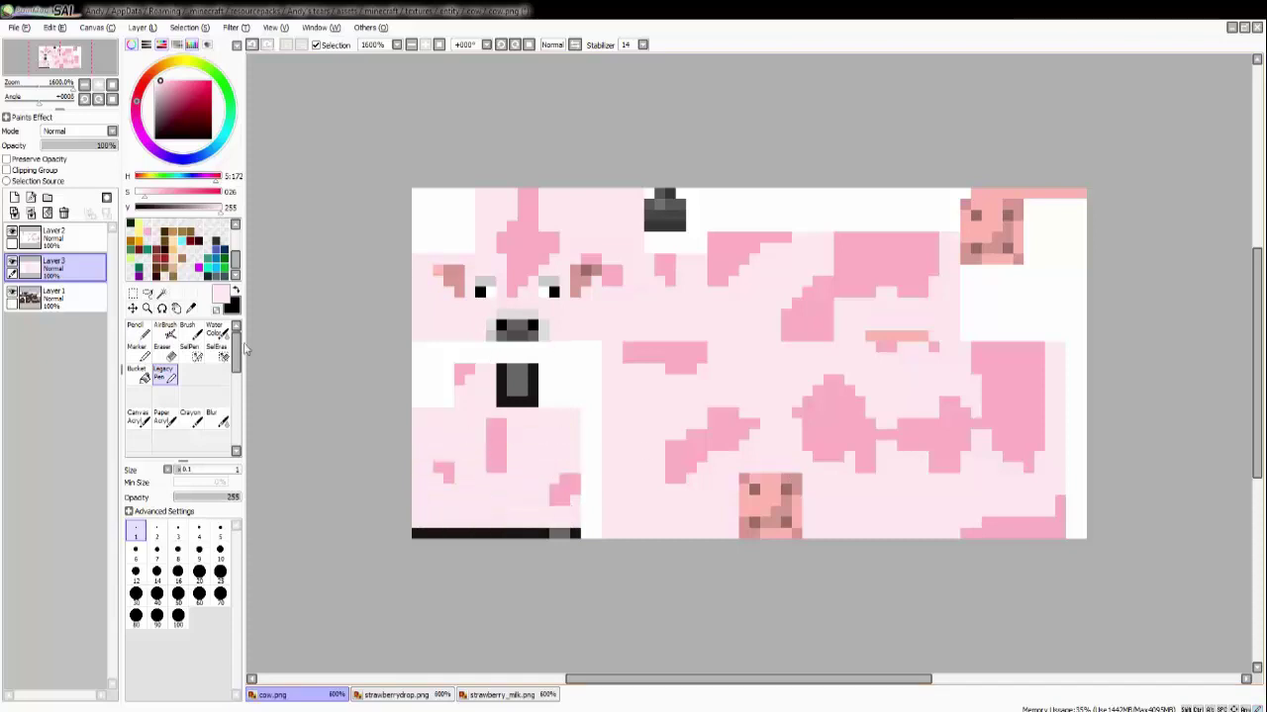
Sample the pink of a leg patch and paint the grey muzzle border and eyelids with pink at saturation 98.
click(191, 310)
click(502, 432)
click(166, 375)
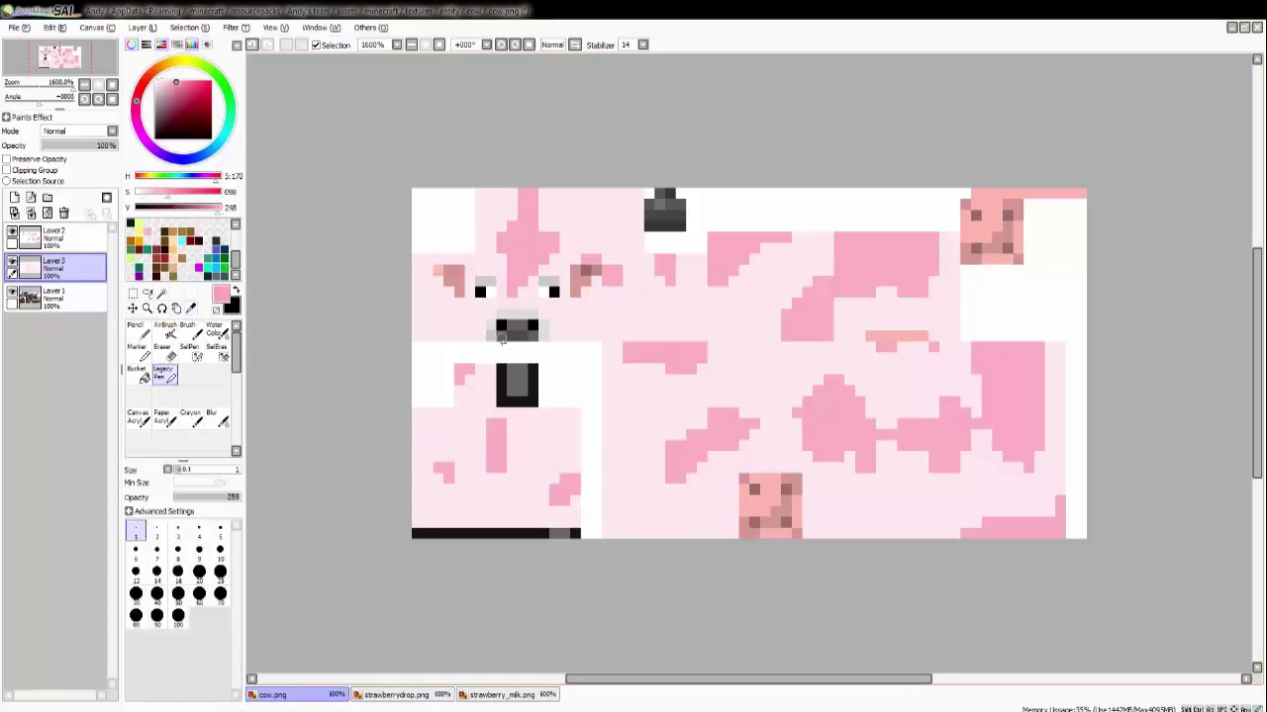
mouse_move(501, 338)
mouse_down()
mouse_move(536, 320)
mouse_move(546, 284)
mouse_move(491, 282)
mouse_up()
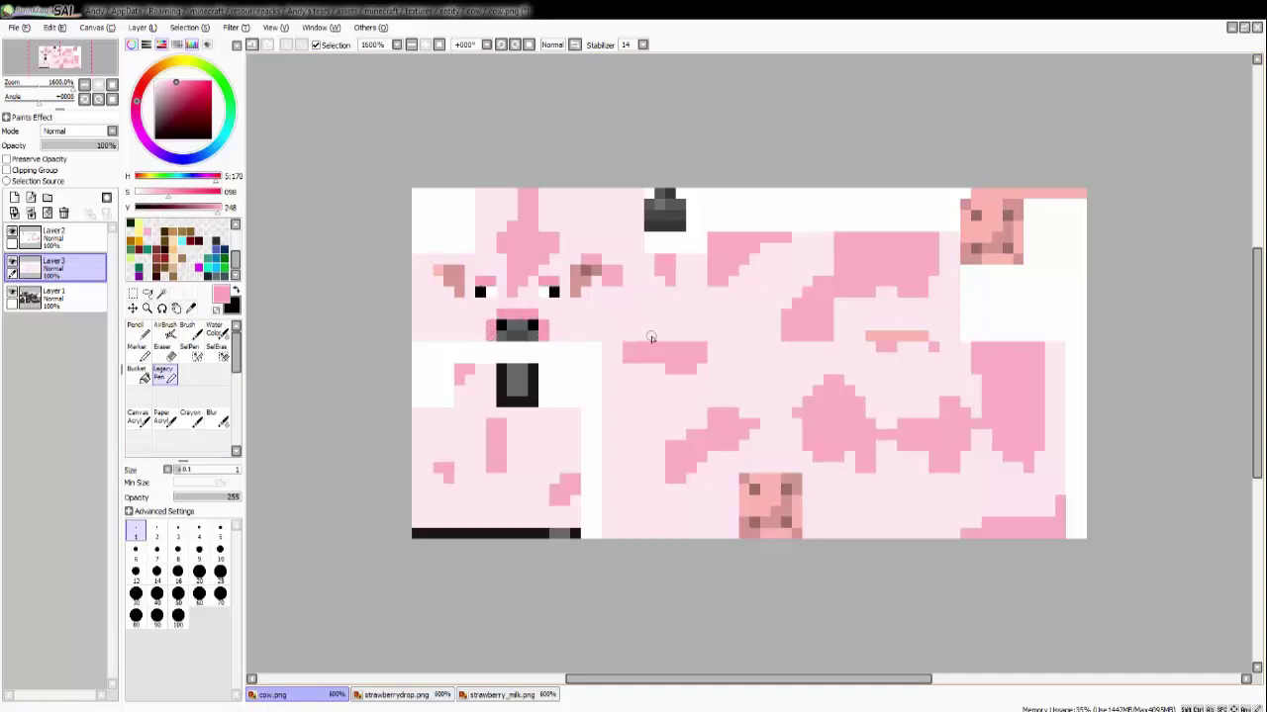
click(191, 309)
click(608, 313)
click(166, 375)
click(183, 81)
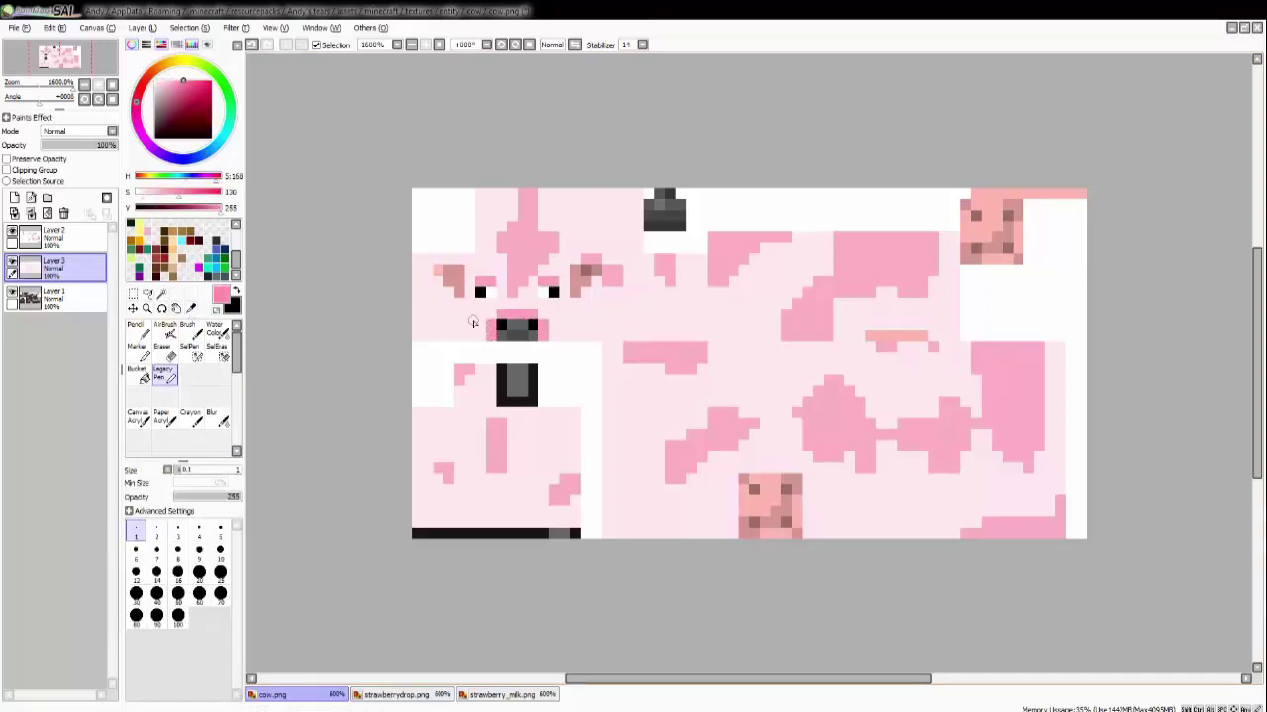
Paint the grey hoof and sole centre pixels muzzle pink, and the black hoof band and sole border darker pink at value 196.
alt+click(493, 319)
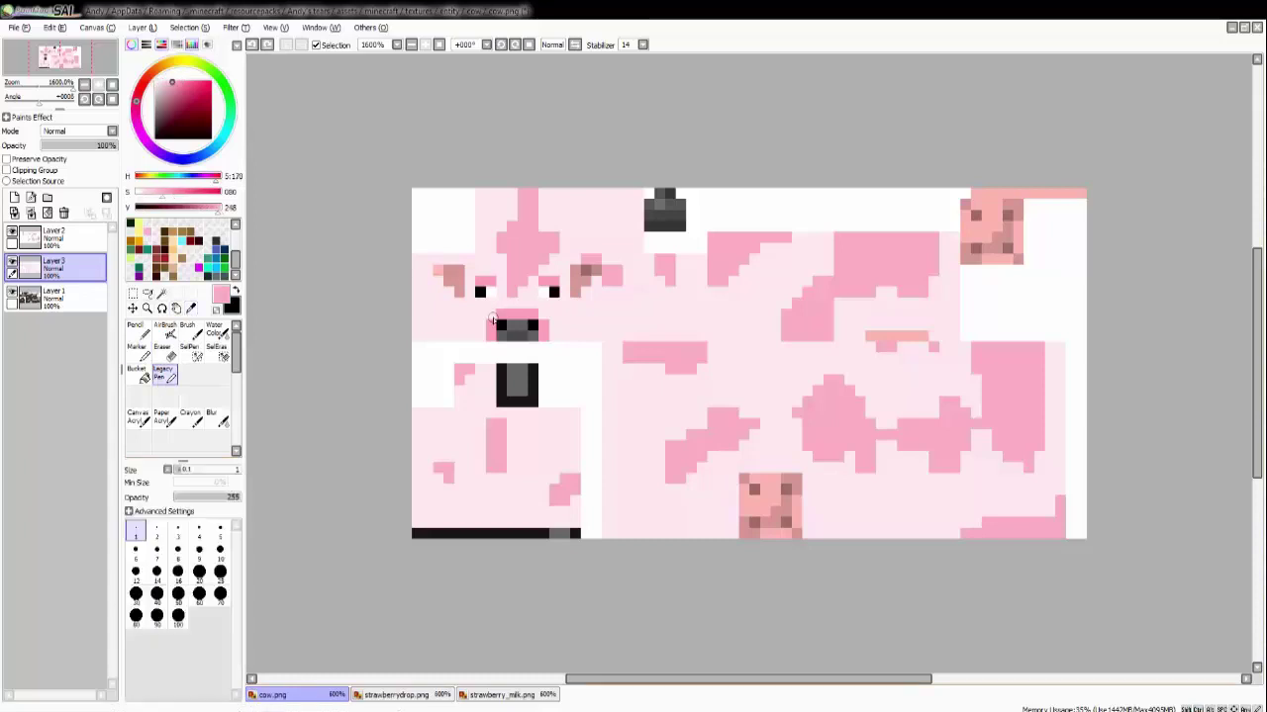
drag(518, 367, 518, 394)
drag(552, 532, 566, 532)
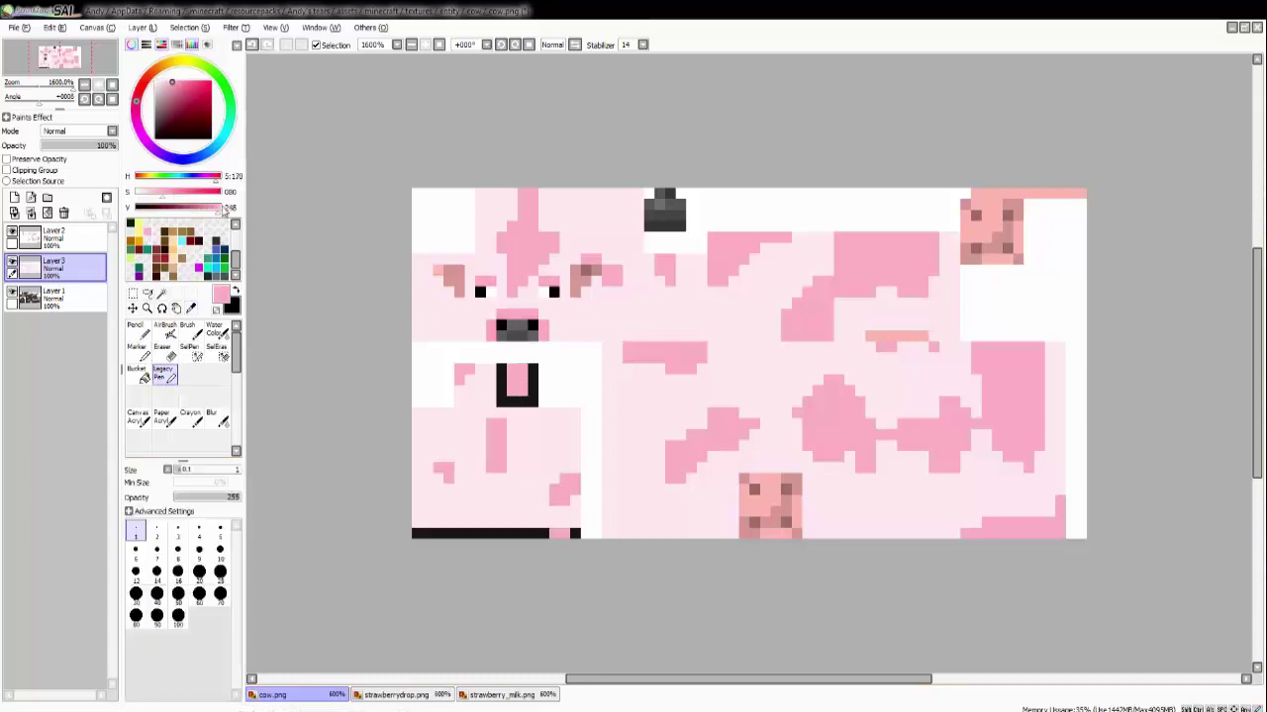
drag(226, 208, 200, 208)
drag(550, 533, 415, 533)
mouse_move(497, 366)
mouse_down()
mouse_move(532, 401)
mouse_move(532, 366)
mouse_up()
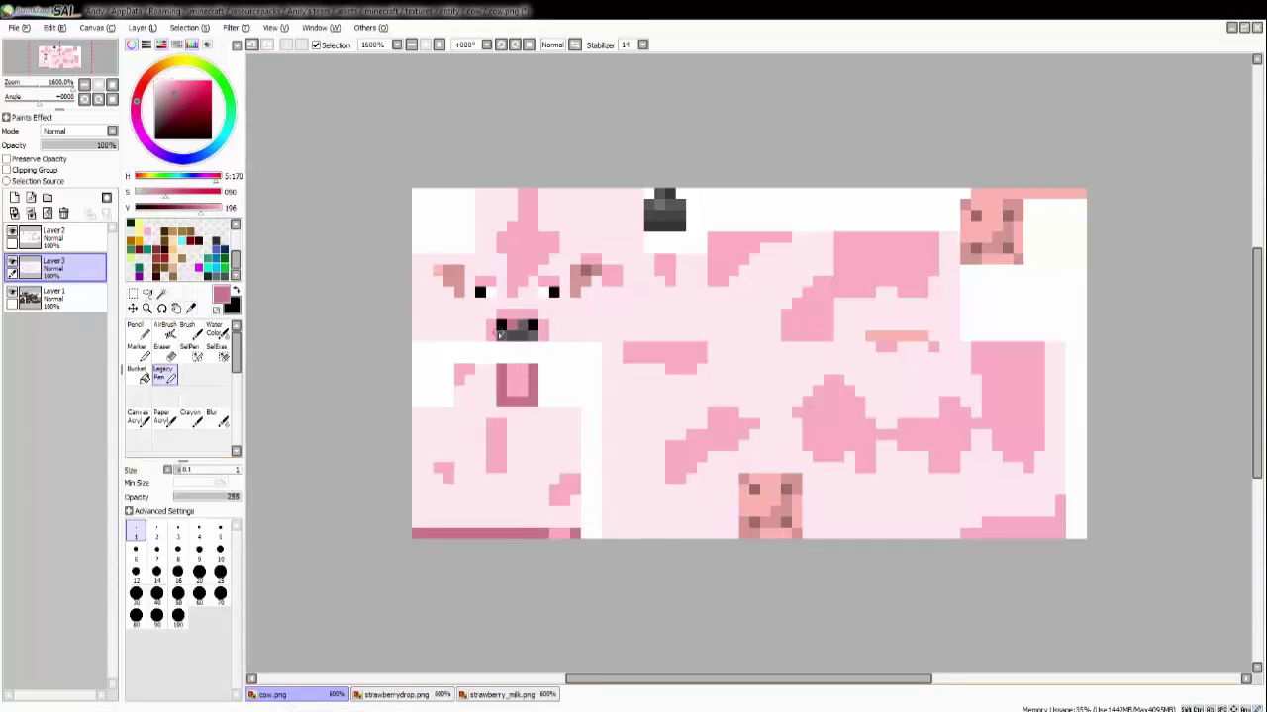
Recolour the nose in progressively darker pinks and paint the nostrils and pupils dark pink at value 94.
click(523, 324)
click(532, 335)
drag(201, 209, 190, 209)
drag(512, 335, 523, 335)
drag(190, 209, 167, 209)
click(501, 325)
click(532, 325)
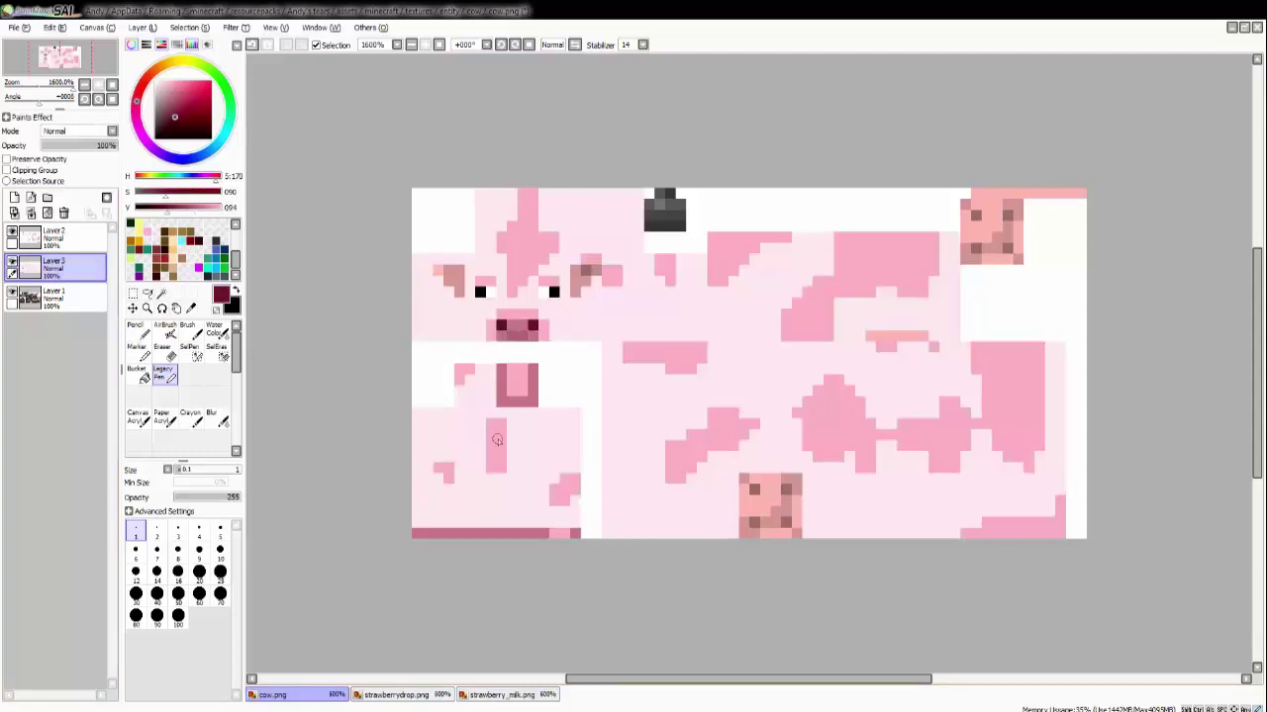
click(480, 292)
click(553, 292)
Recolour the grey horn piece on Layer3 with the dark nostril colour and lighter pinks sampled from the muzzle.
click(50, 238)
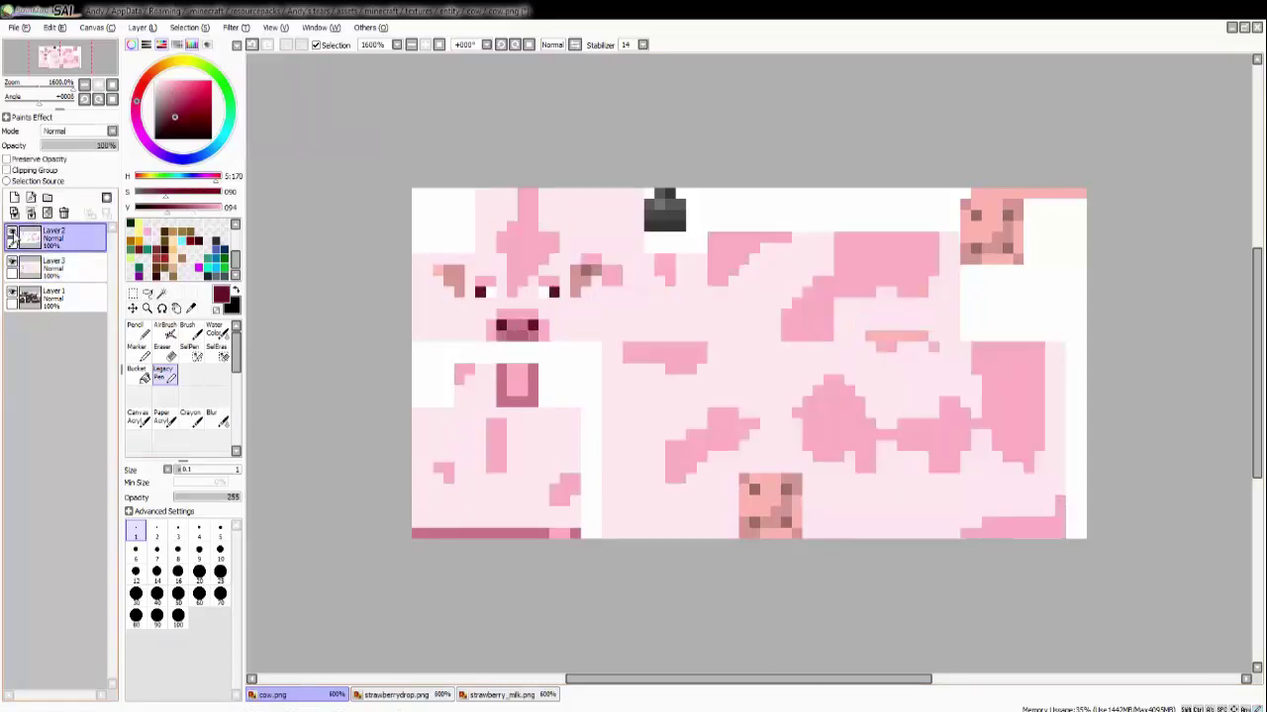
drag(766, 679, 778, 680)
click(41, 272)
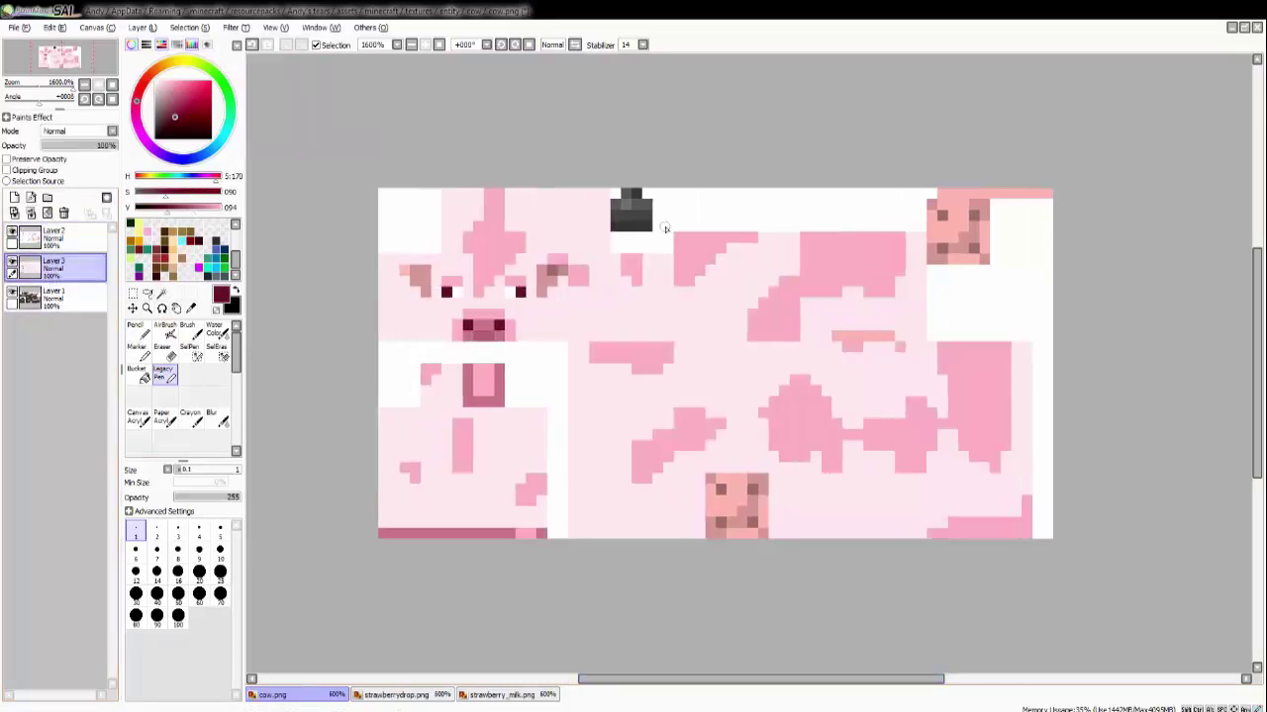
click(636, 194)
mouse_move(647, 226)
mouse_down()
mouse_move(443, 233)
mouse_move(402, 469)
mouse_move(486, 326)
mouse_move(653, 204)
mouse_move(617, 205)
mouse_up()
alt+click(482, 330)
alt+click(482, 324)
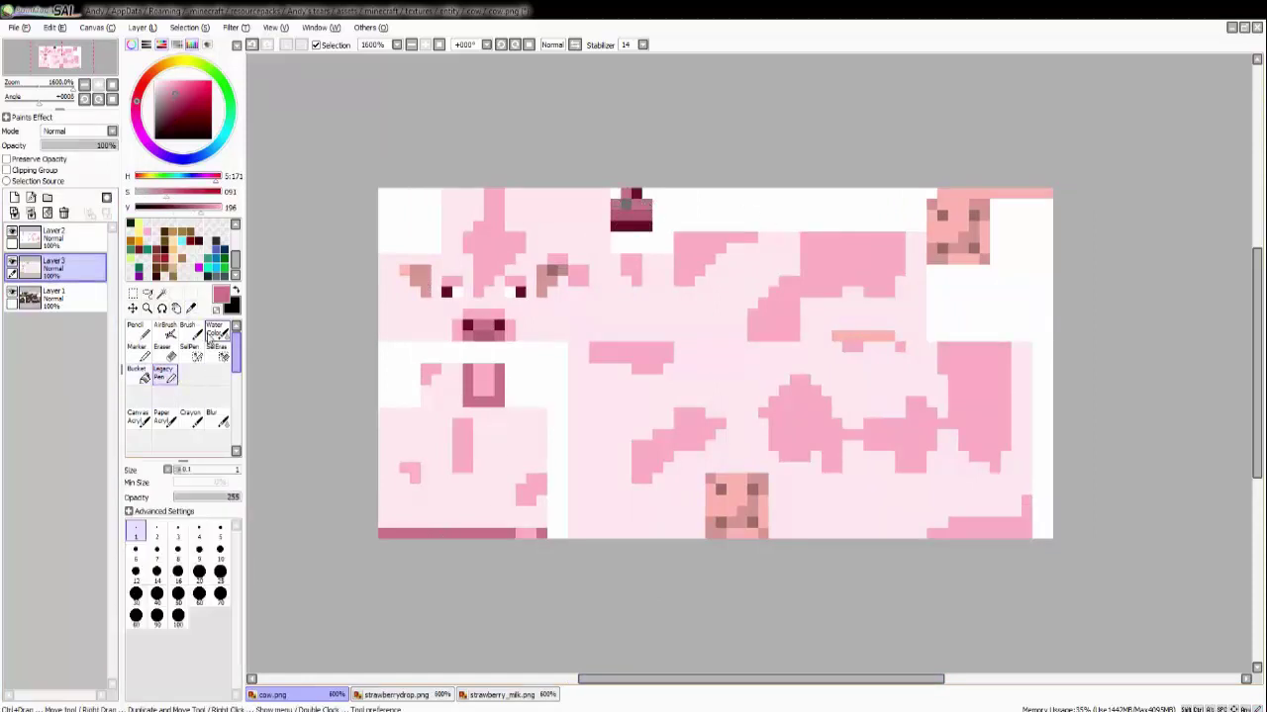
alt+click(515, 327)
scroll(1263, 346, up, 1)
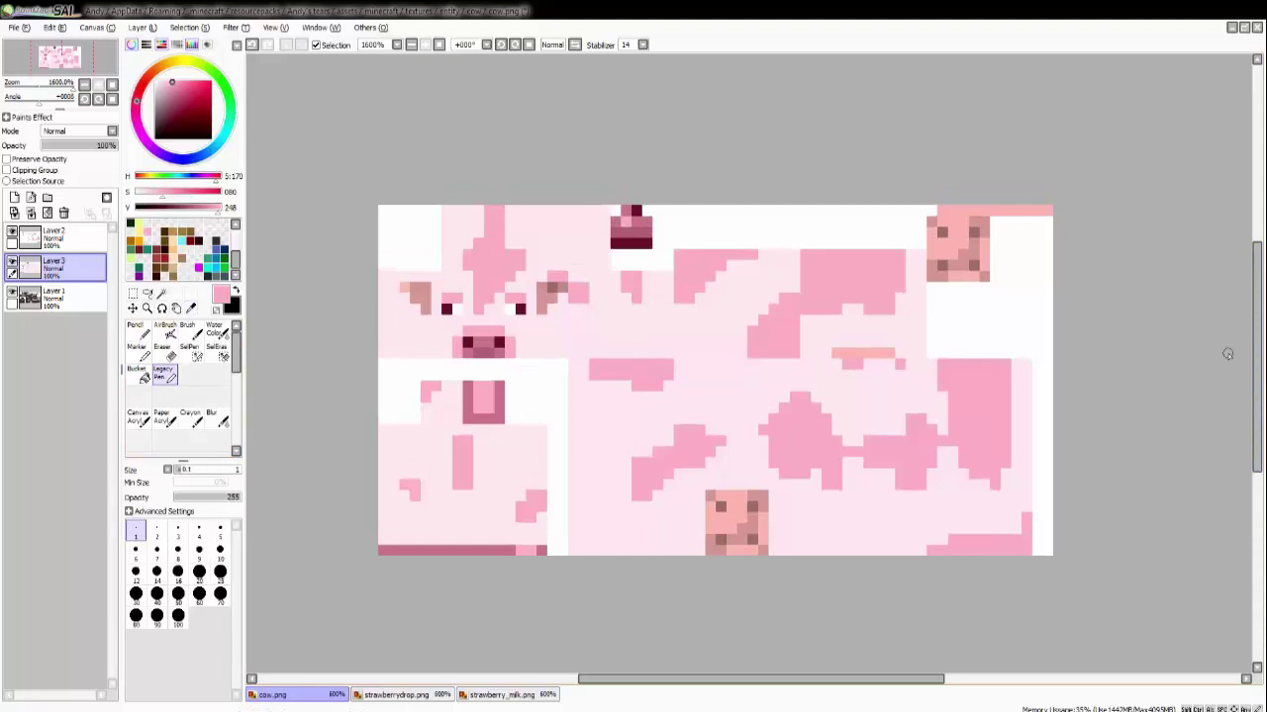
Hide and show Layer3 repeatedly to compare the pink recolouring with the original cow texture.
click(12, 262)
click(12, 261)
drag(1256, 467, 1256, 466)
click(12, 261)
click(12, 261)
click(12, 261)
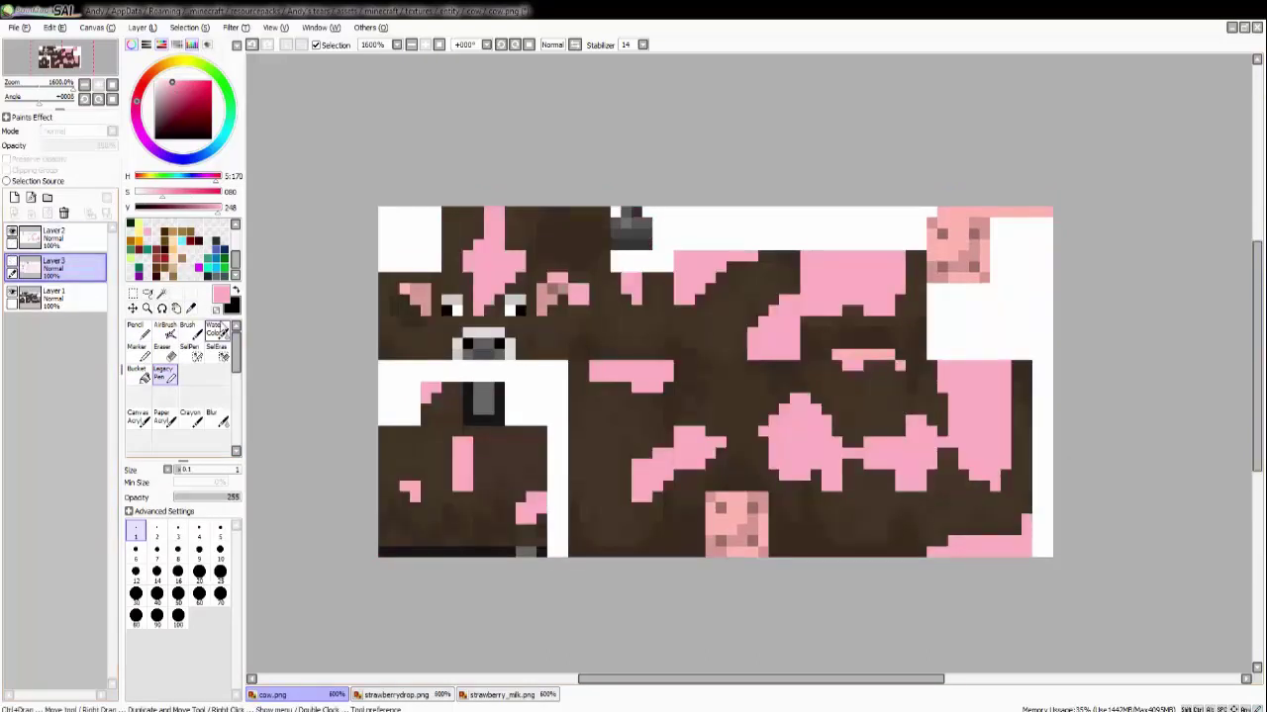
click(12, 261)
Shade individual pixels of the pink patches on Layer2, using saturation 98 for the face patch.
click(54, 235)
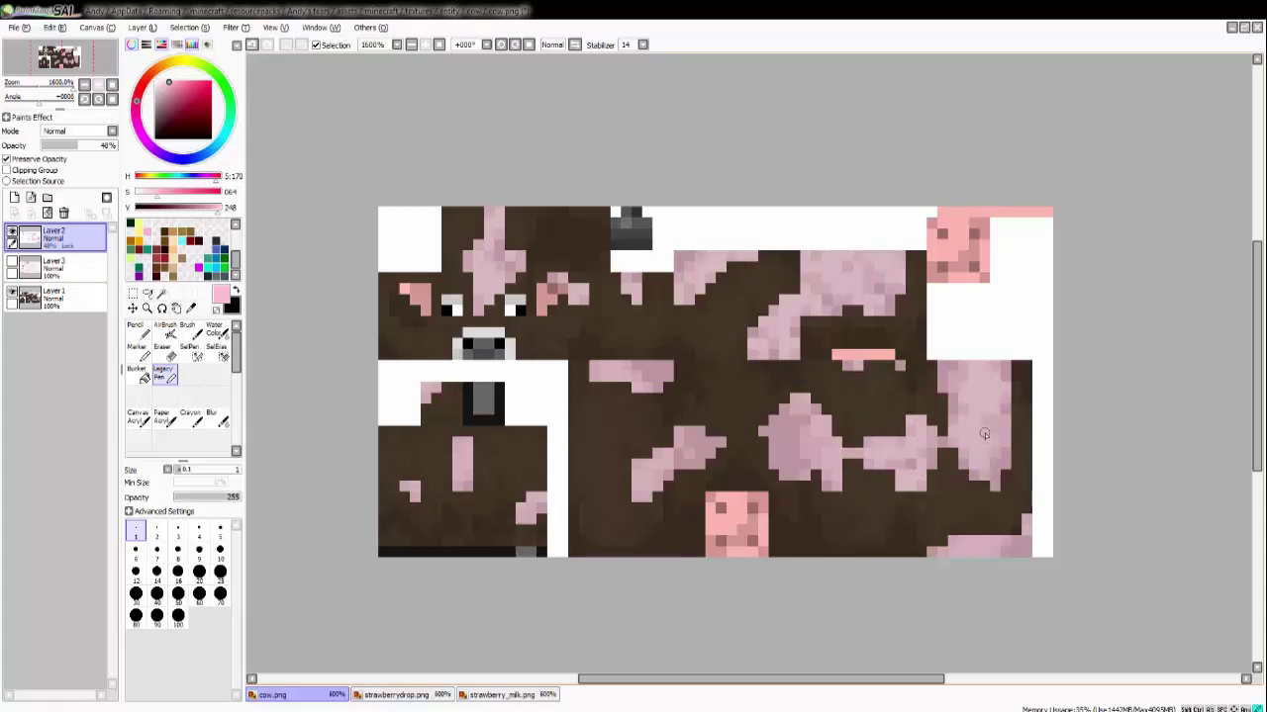
click(882, 450)
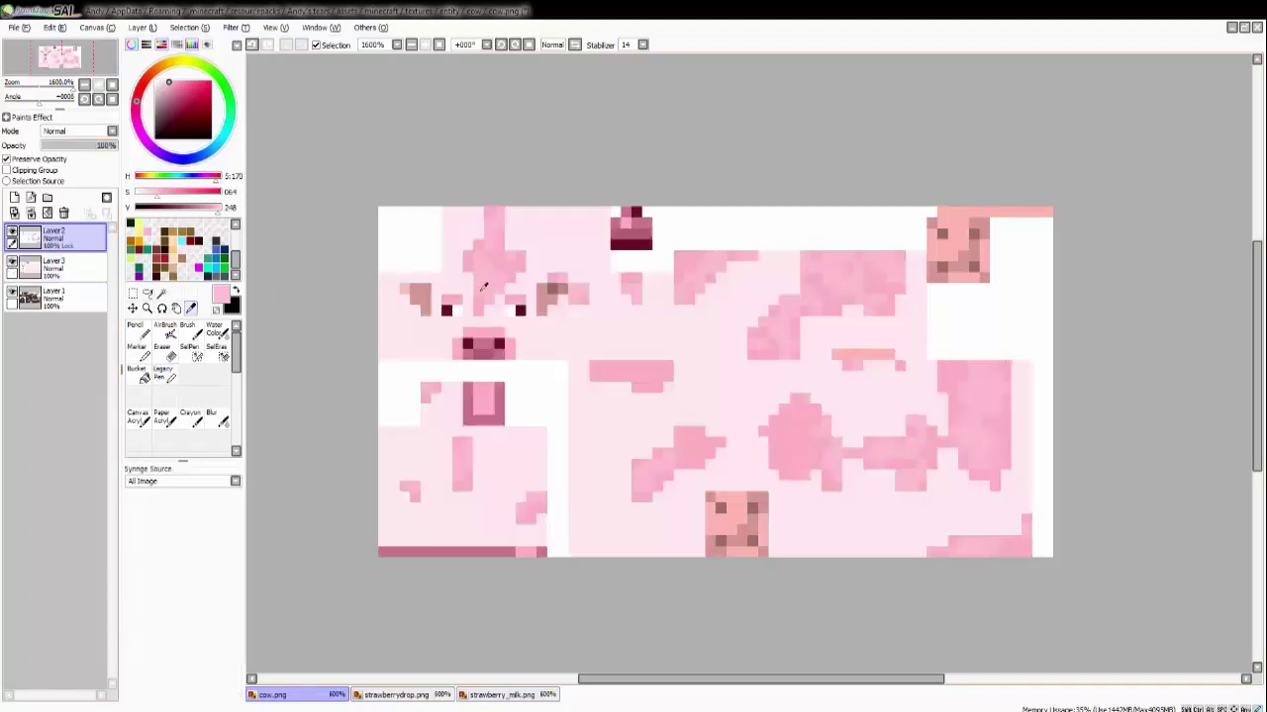
click(165, 374)
click(167, 193)
click(504, 278)
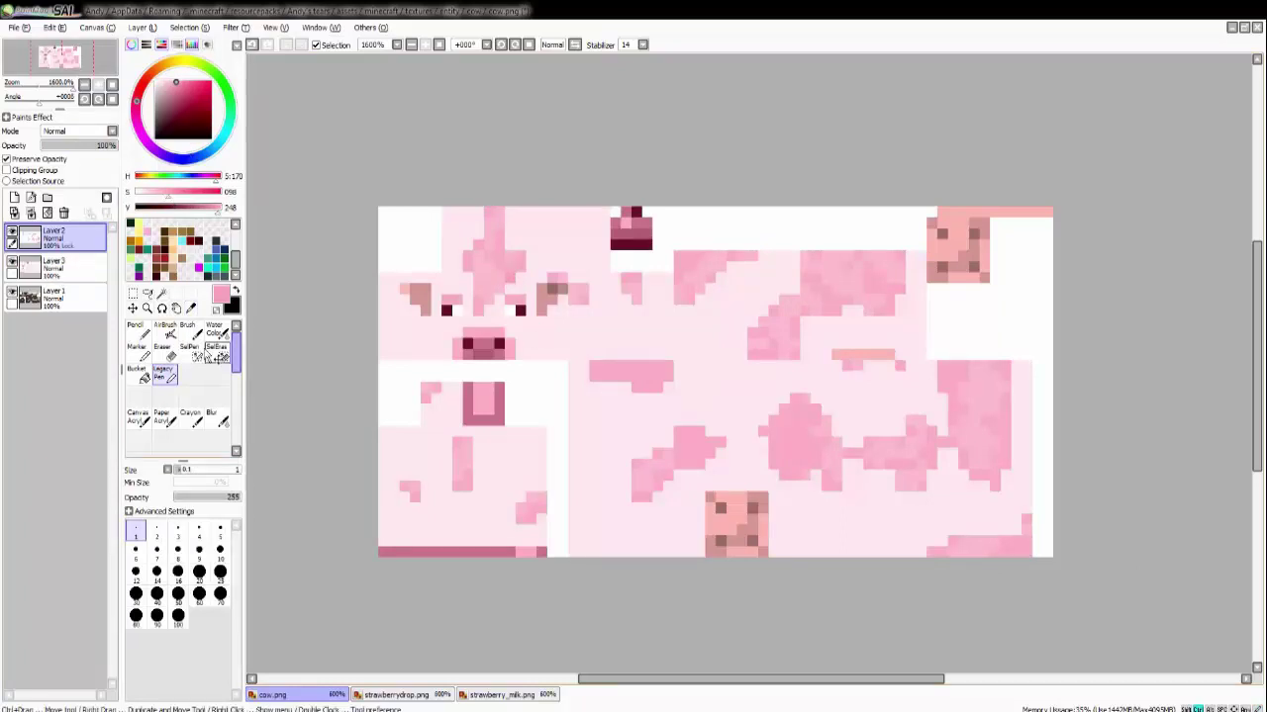
Compare the patch shading with the original by hiding Layer3 and varying Layer2's opacity, restoring it to 100% and showing Layer3.
click(84, 145)
click(12, 262)
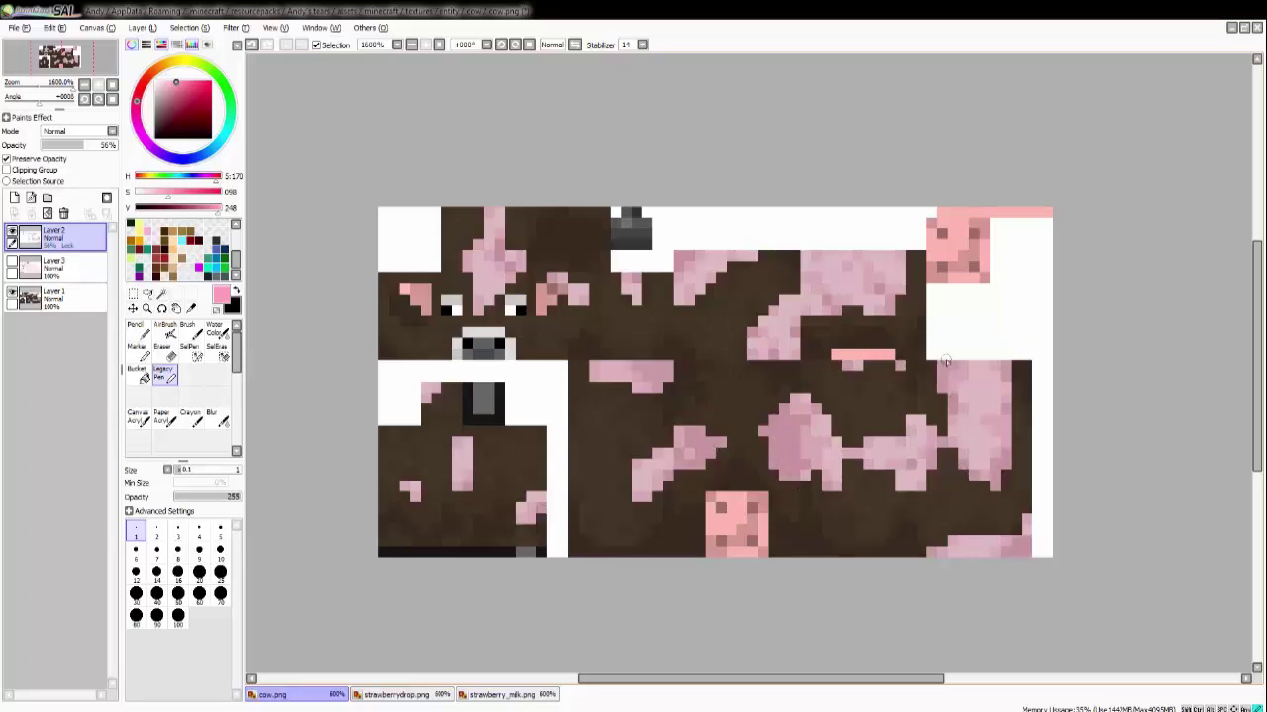
drag(101, 145, 118, 145)
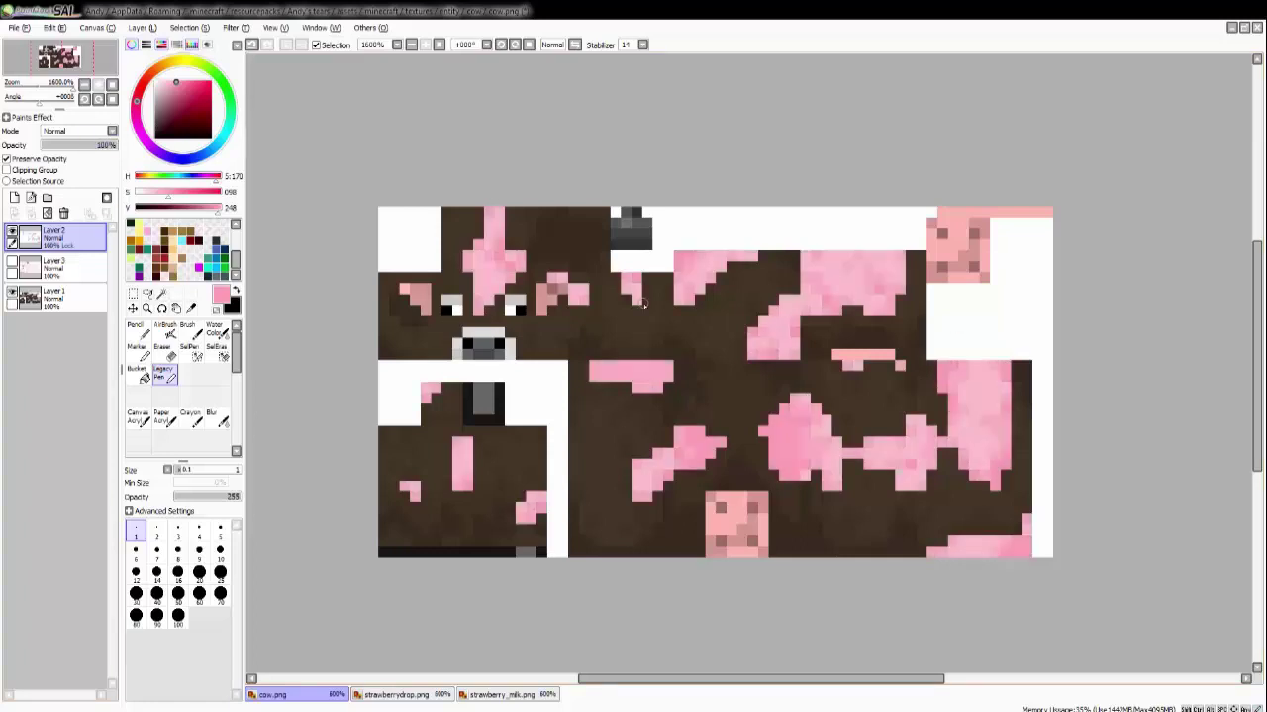
click(12, 261)
click(12, 261)
click(73, 145)
drag(85, 145, 119, 147)
click(11, 261)
Select Layer3 and sample the dark pink of the hoof sole border for painting with the Legacy Pen.
click(69, 267)
click(192, 307)
click(495, 410)
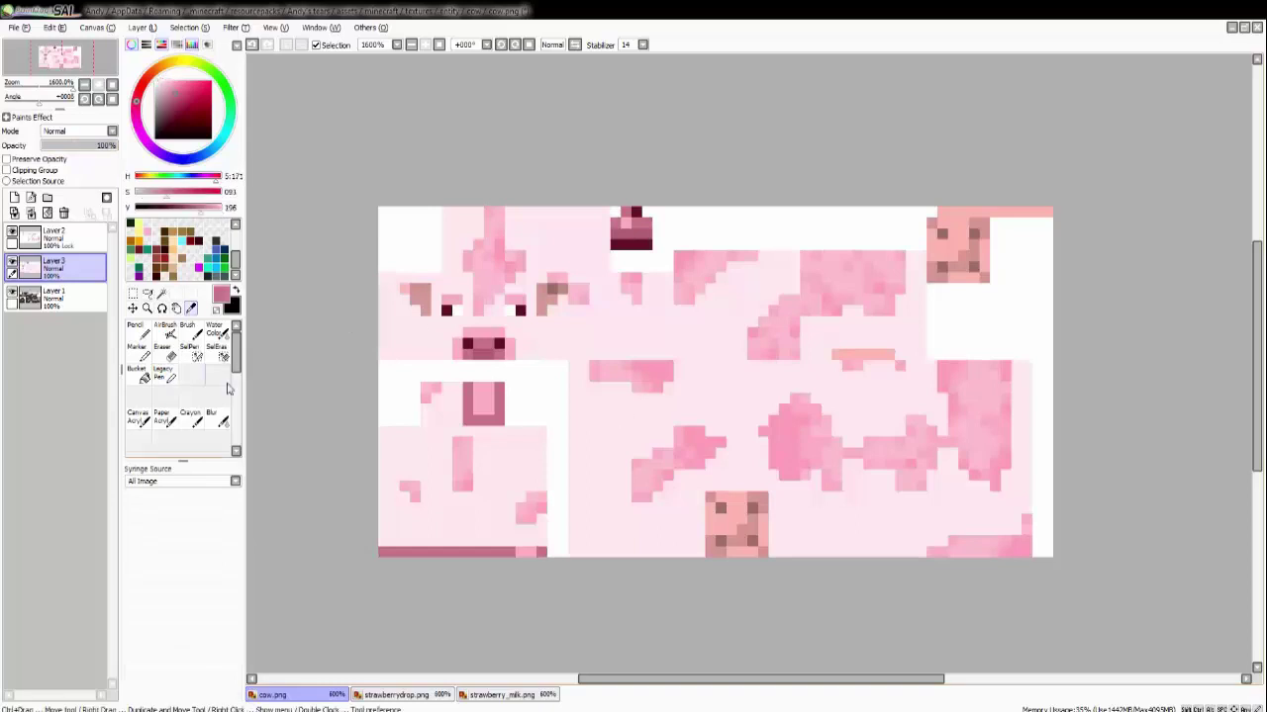
click(163, 373)
Recolour the brown inner ear pixels on both sides of the cow's face with the muzzle's dark pink on Layer3.
click(191, 308)
click(484, 354)
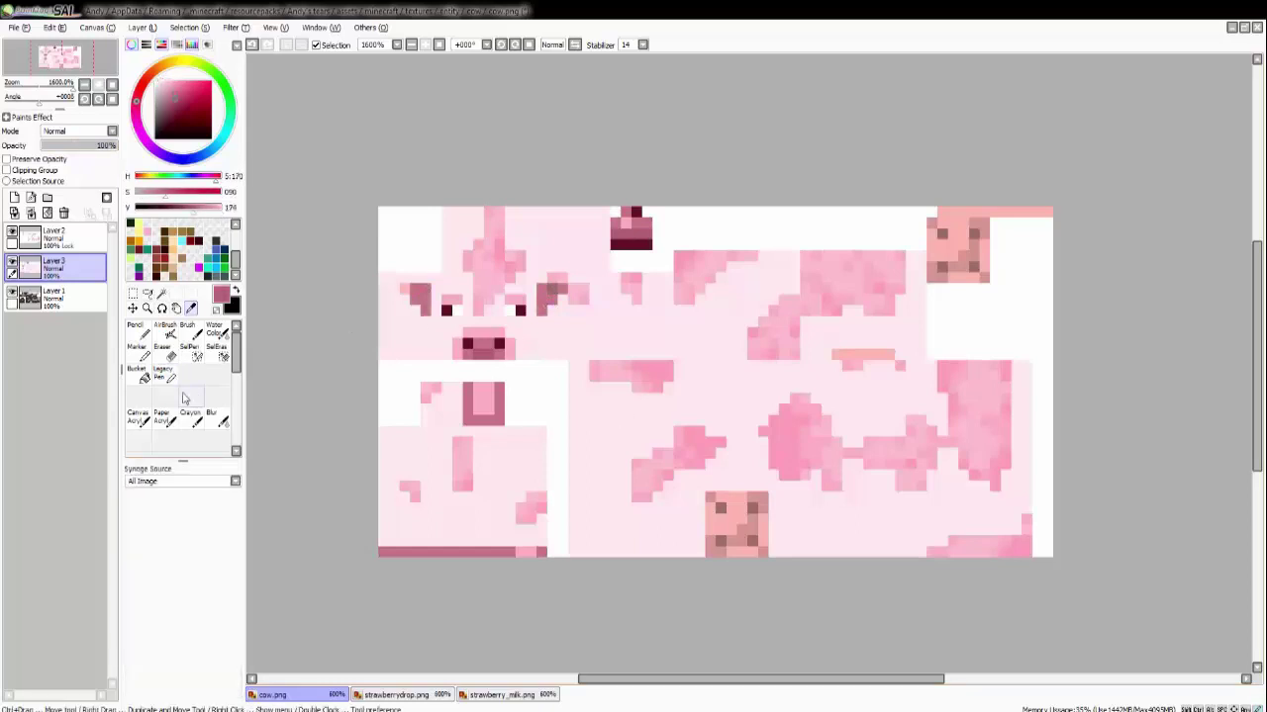
click(163, 374)
mouse_move(76, 146)
mouse_down()
mouse_move(51, 145)
mouse_move(120, 147)
mouse_up()
drag(414, 289, 424, 288)
click(551, 289)
click(562, 289)
Add the muzzle's light pink to the ear edge and the horn's dark maroon to the inner ear pixel.
click(191, 308)
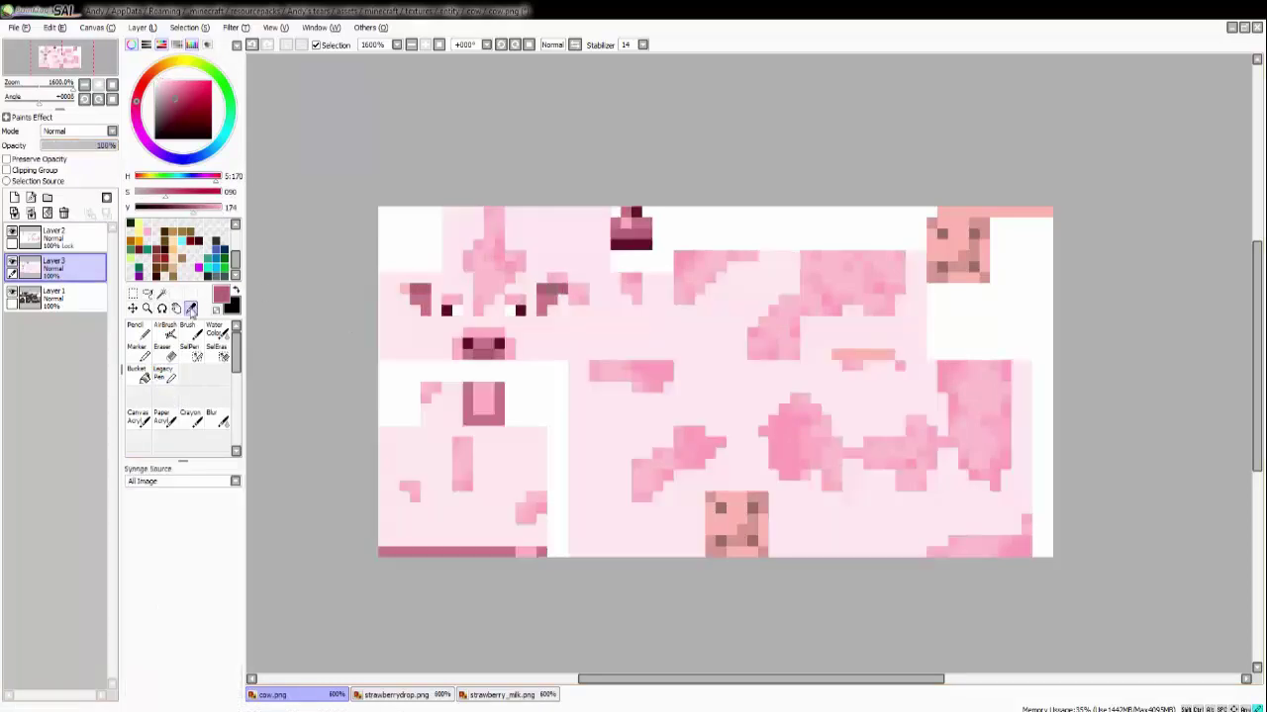
click(491, 334)
click(163, 374)
click(404, 289)
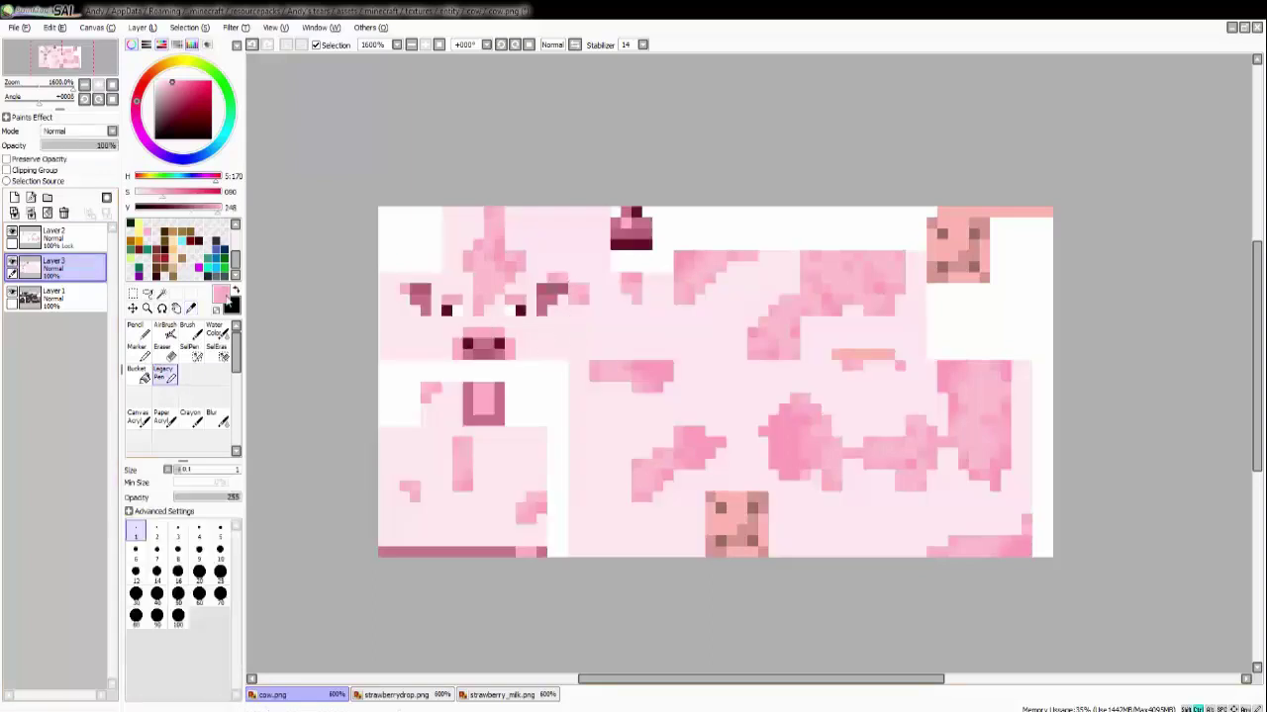
alt+click(648, 235)
click(551, 288)
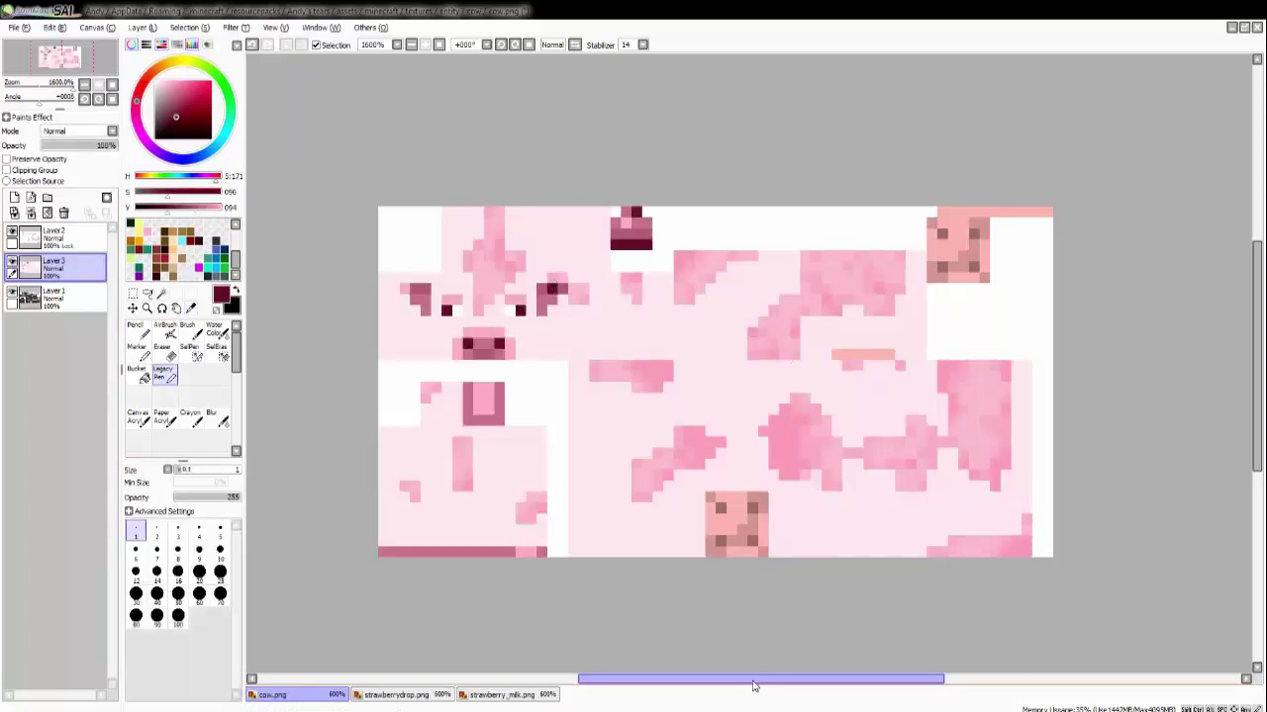
Sample the pale body pink for the Legacy Pen and compare with the original texture by hiding and showing Layer3.
drag(755, 681, 775, 681)
click(191, 308)
click(465, 457)
click(161, 374)
click(12, 262)
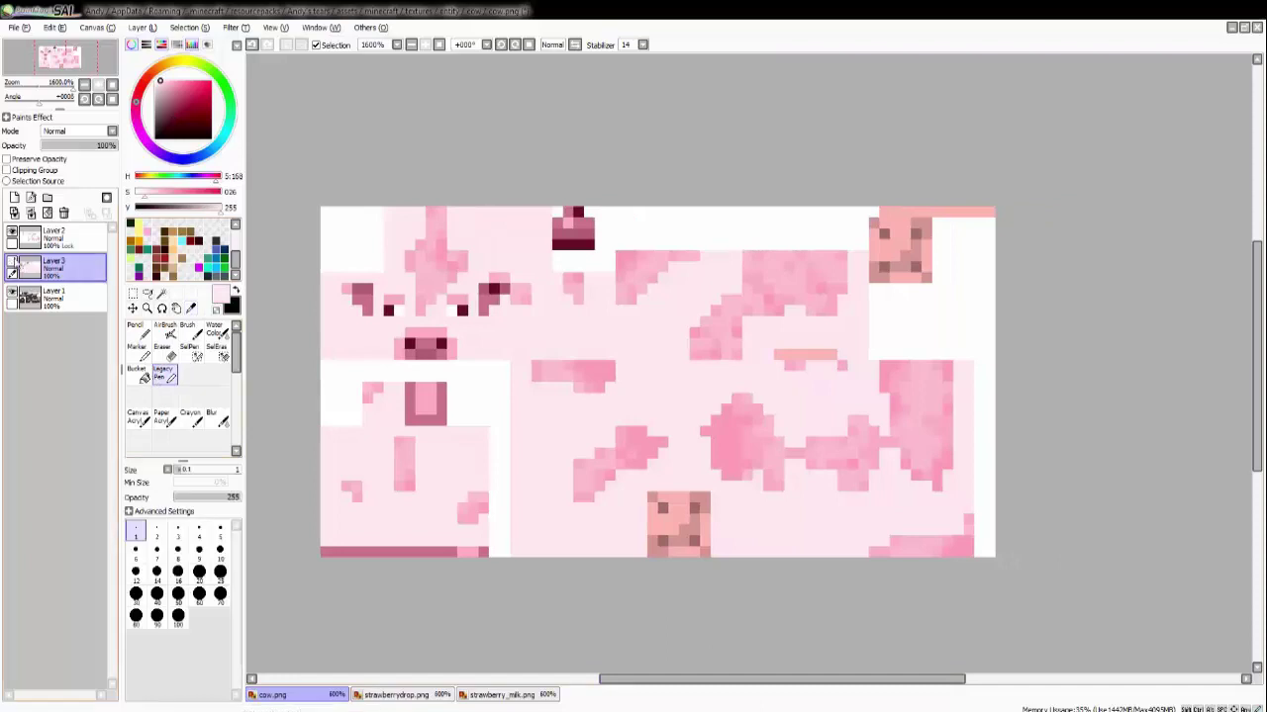
click(12, 262)
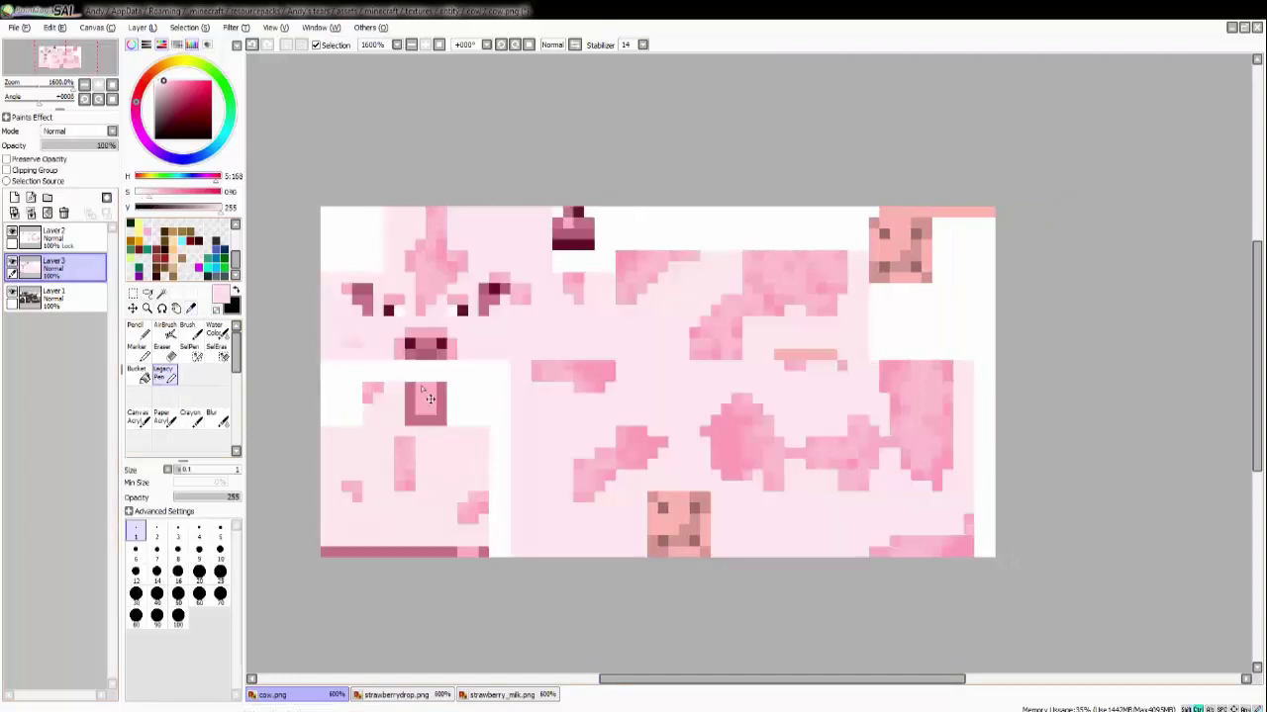
Shade the pale pink body on Layer3 at opacities from 17% to 32% following the original's shading, and restore the layer to 100%.
drag(64, 147, 56, 146)
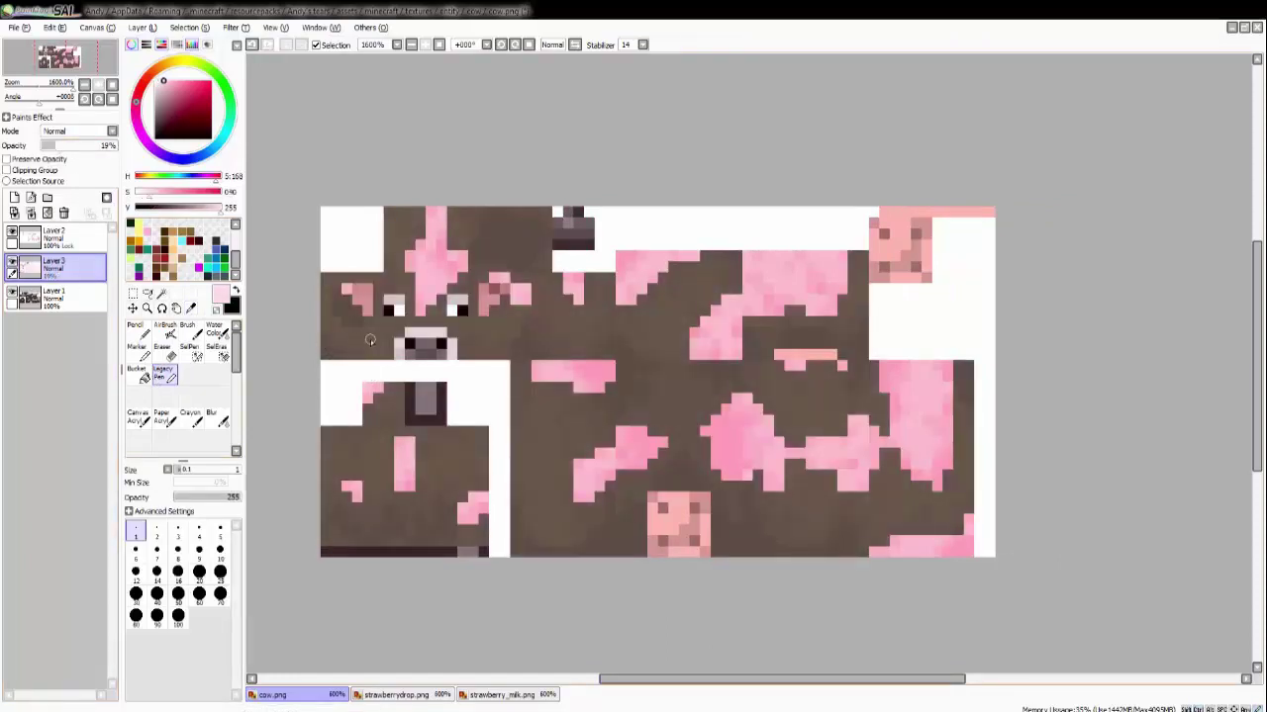
click(60, 147)
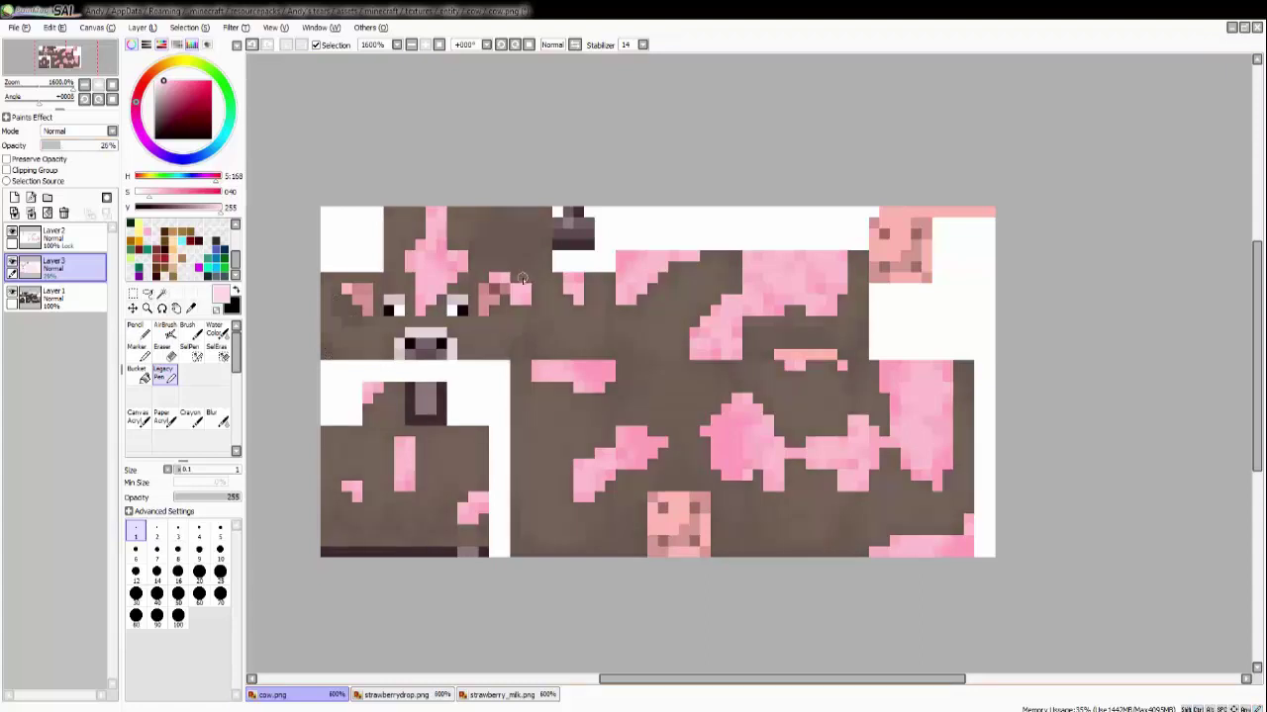
click(55, 147)
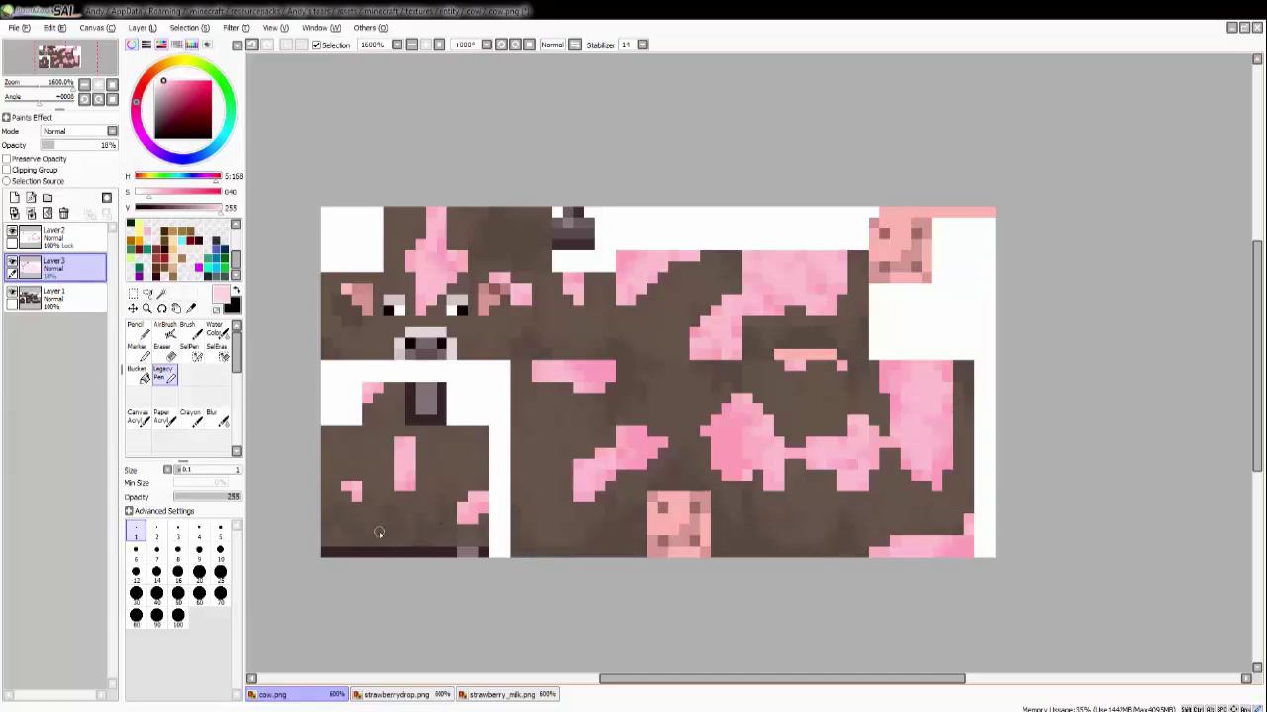
drag(99, 147, 53, 149)
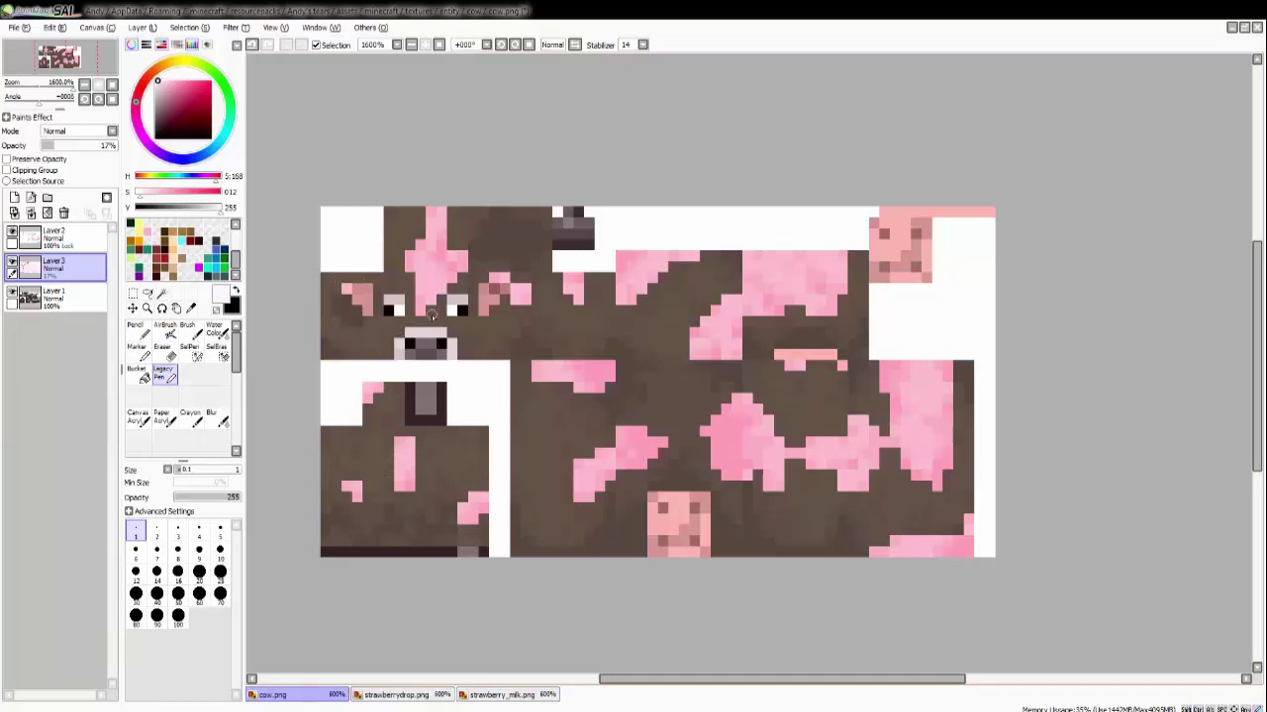
click(57, 146)
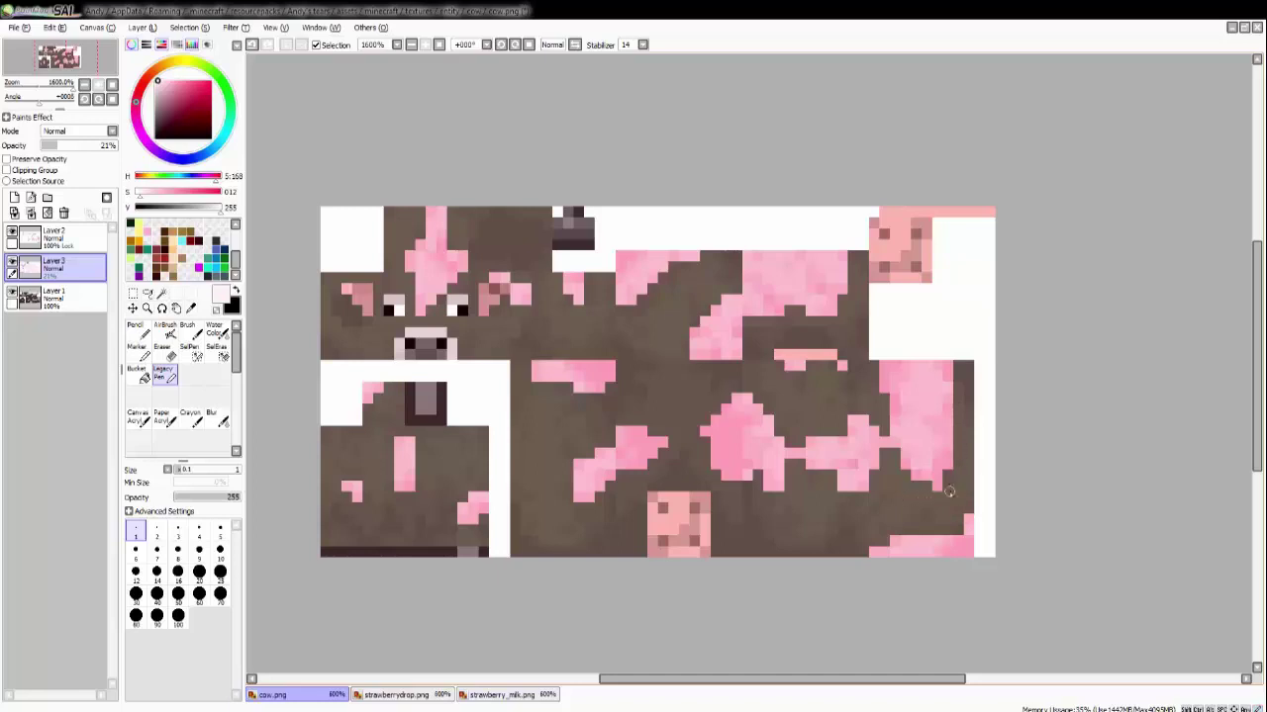
mouse_move(72, 146)
mouse_down()
mouse_move(99, 147)
mouse_move(65, 147)
mouse_up()
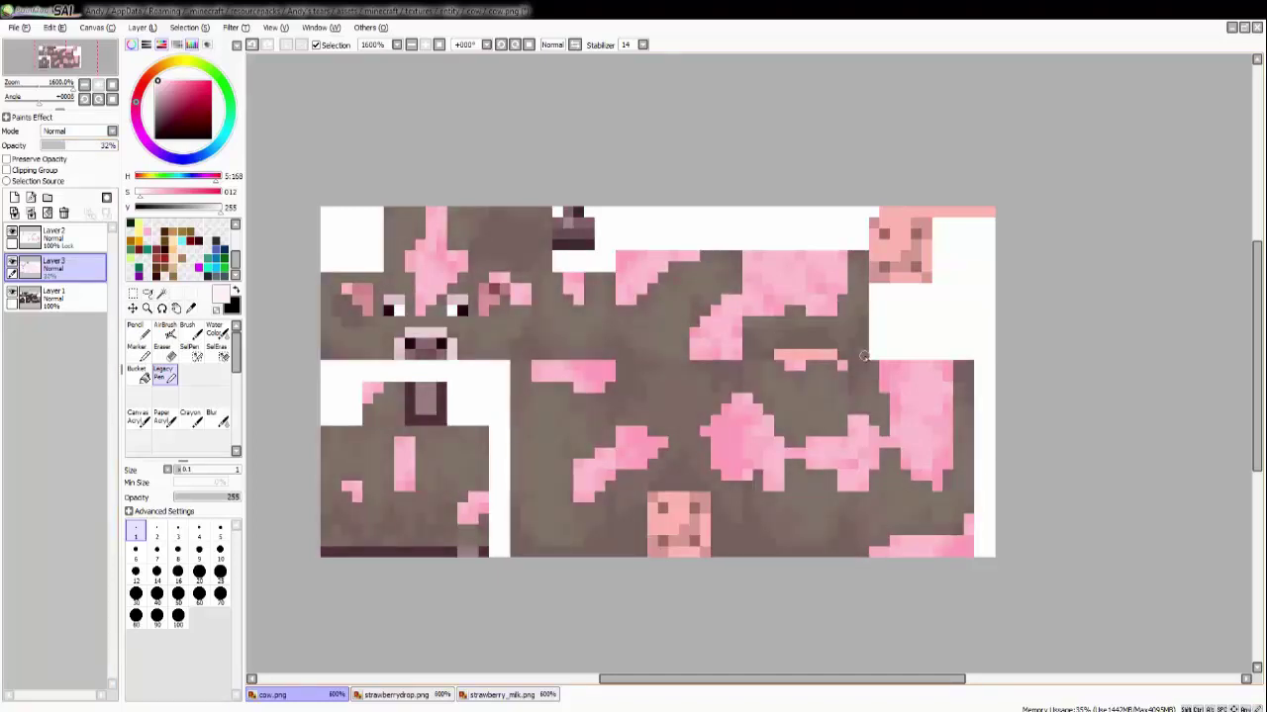
click(113, 146)
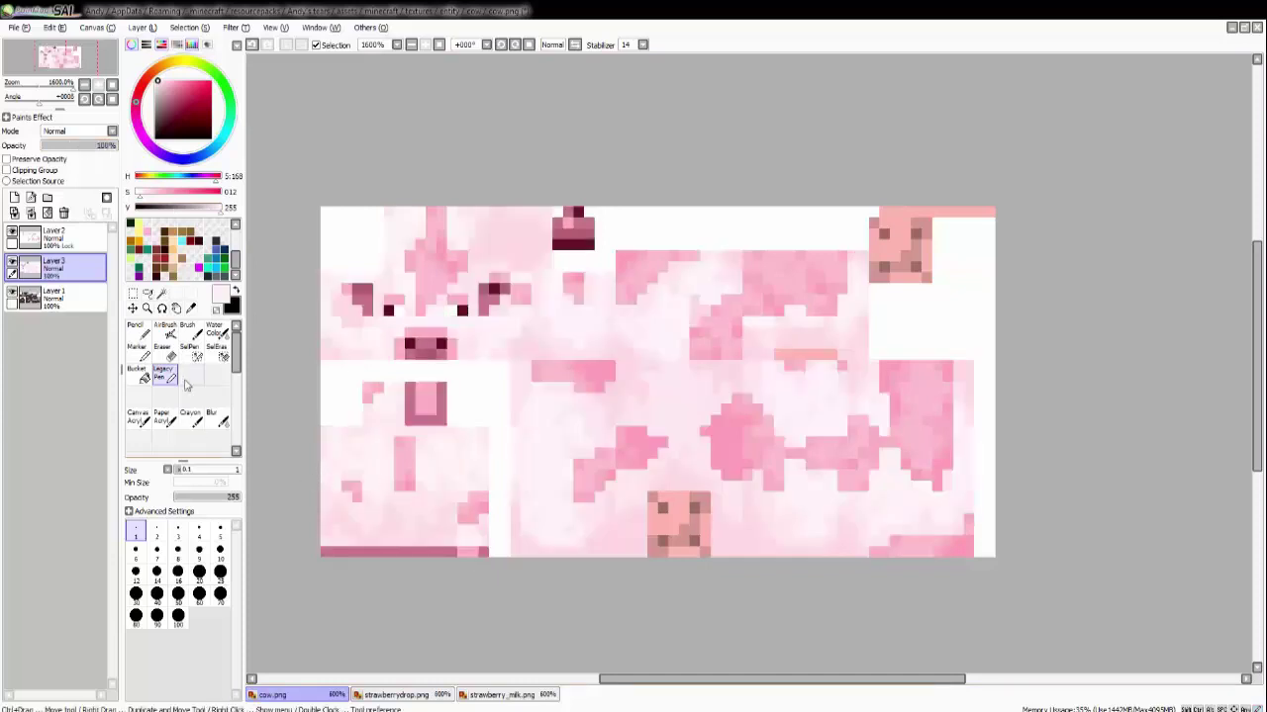
Sample the patch pink for the Legacy Pen and merge Layer2 down into Layer3.
click(191, 308)
click(165, 375)
right_click(454, 323)
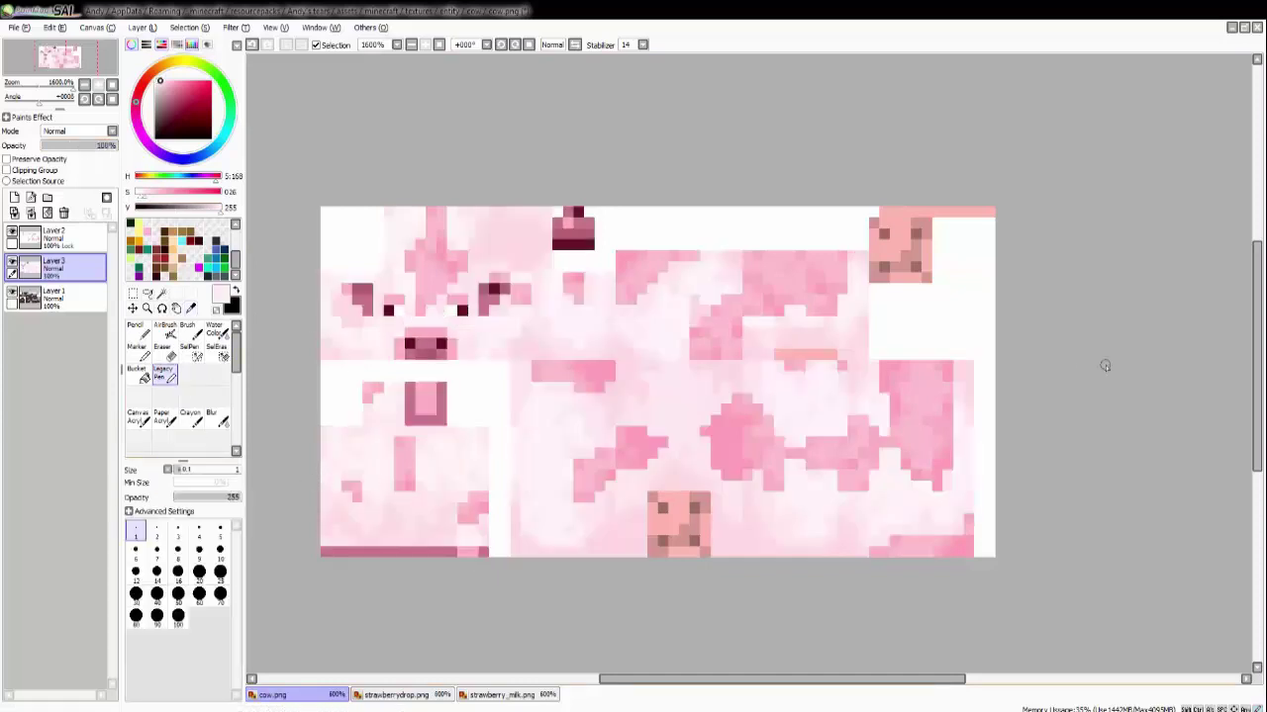
alt+click(794, 491)
click(45, 230)
click(31, 213)
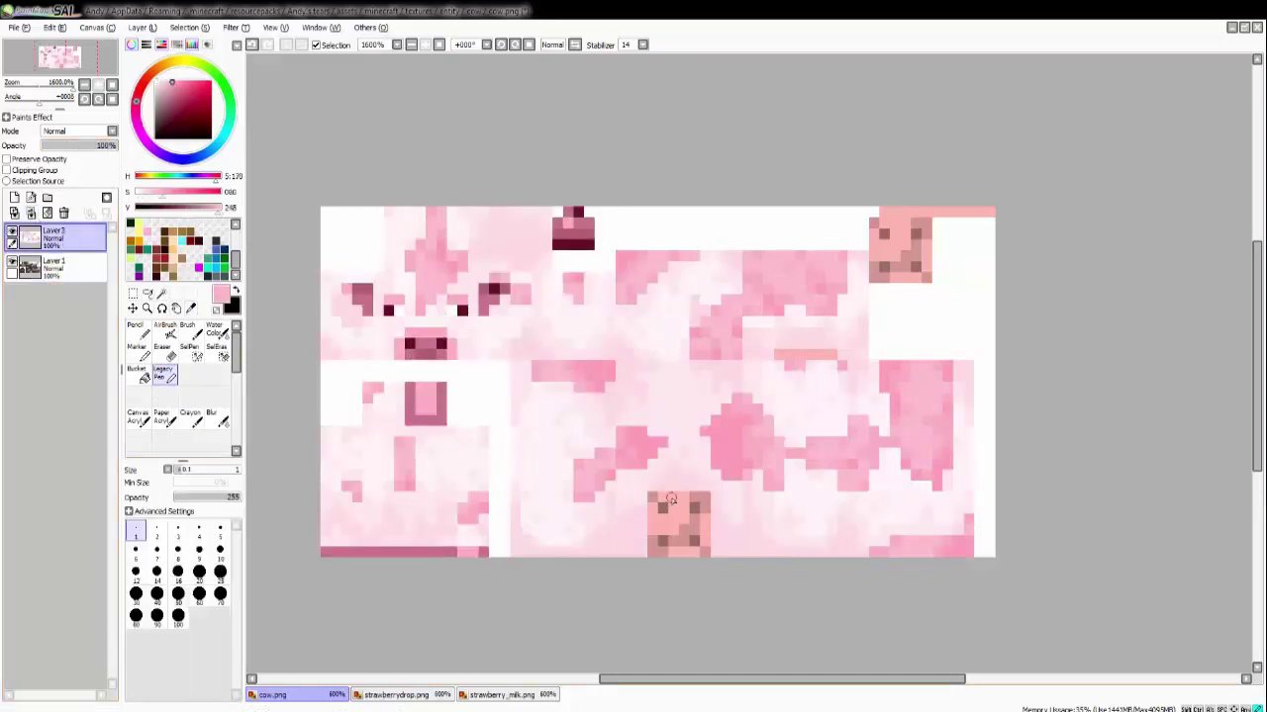
Recolour the orange belly strip pink and shade the edges of the upper udder square with the hoof sole's dark border pink.
drag(776, 355, 833, 354)
mouse_move(875, 257)
mouse_down()
mouse_move(883, 224)
mouse_move(915, 255)
mouse_move(916, 222)
mouse_move(884, 277)
mouse_move(927, 235)
mouse_move(875, 267)
mouse_up()
alt+click(411, 404)
click(926, 223)
click(874, 267)
click(875, 222)
click(926, 277)
Repaint the remaining orange pixels of both udder squares with a slightly brightened pink sampled from the hoof sole's centre.
alt+click(425, 403)
click(212, 208)
click(919, 223)
click(927, 277)
click(875, 223)
drag(653, 540, 663, 551)
drag(684, 540, 705, 507)
click(652, 499)
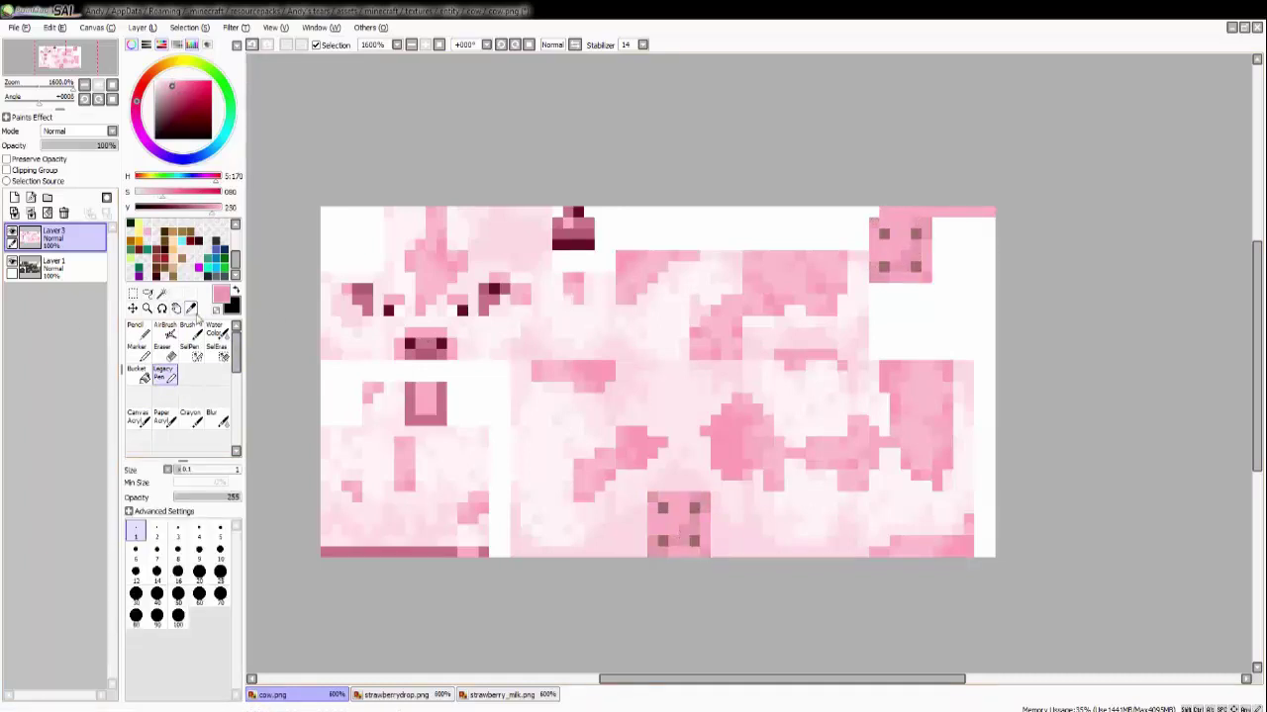
Recolour the teat pixels of both udder squares with the muzzle's dark pink.
alt+click(426, 353)
click(663, 507)
click(663, 540)
click(695, 541)
click(695, 509)
click(883, 265)
click(917, 235)
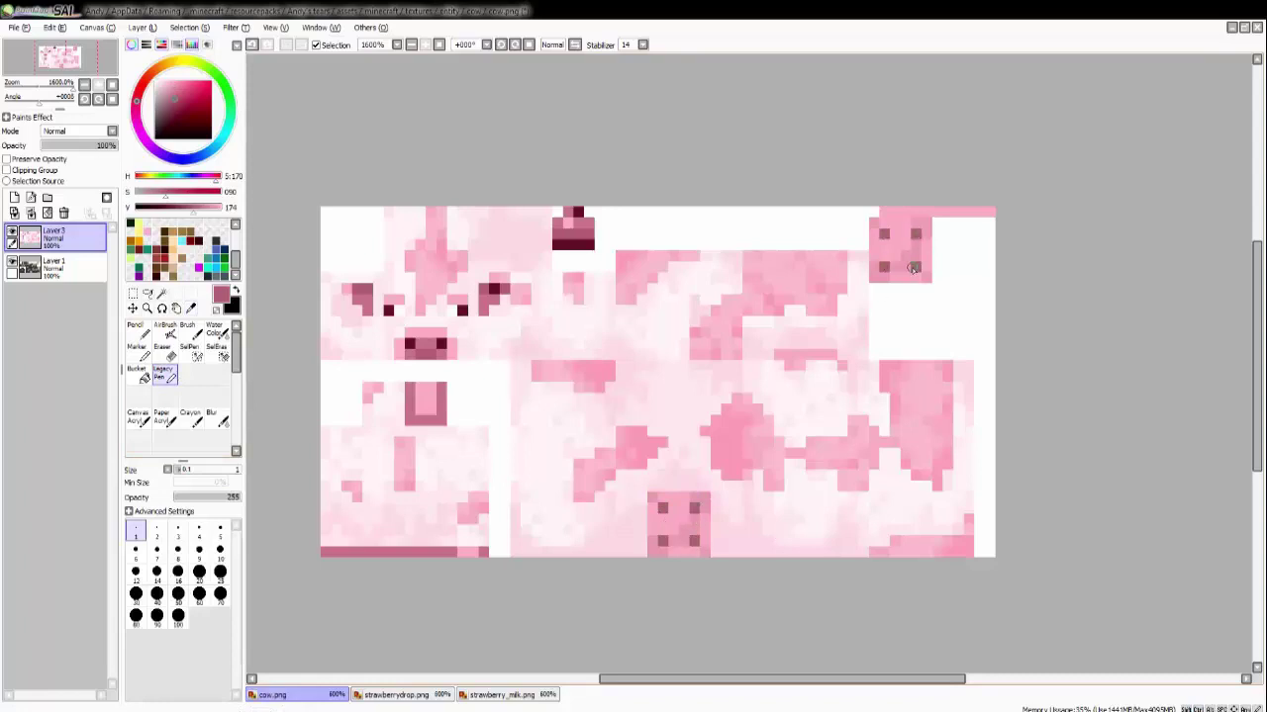
Add a new layer above Layer1, try filling it with magenta using the Bucket, and undo the fill.
click(57, 268)
click(14, 198)
click(137, 374)
click(199, 268)
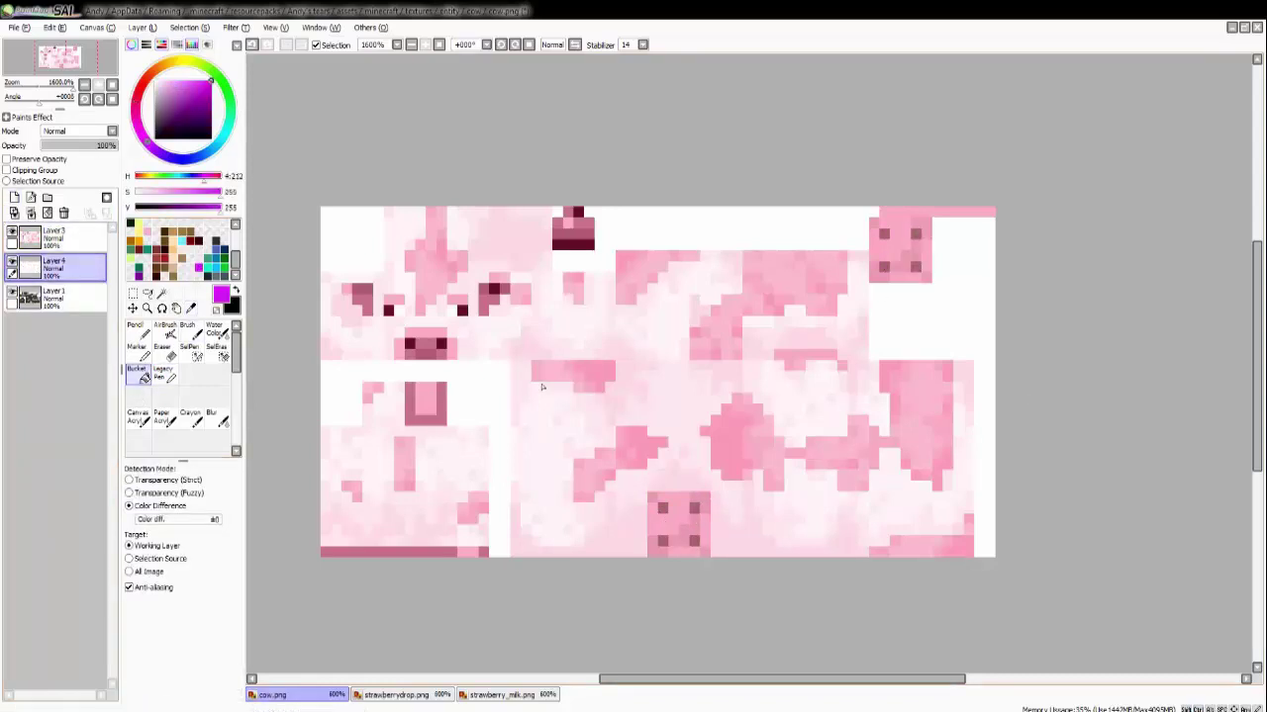
click(500, 396)
key(ctrl+z)
Move Layer4 beneath Layer1, fill it with magenta to check the texture's transparent areas, and delete the layer.
click(164, 374)
click(142, 195)
drag(142, 198, 133, 198)
drag(57, 268, 58, 304)
click(138, 375)
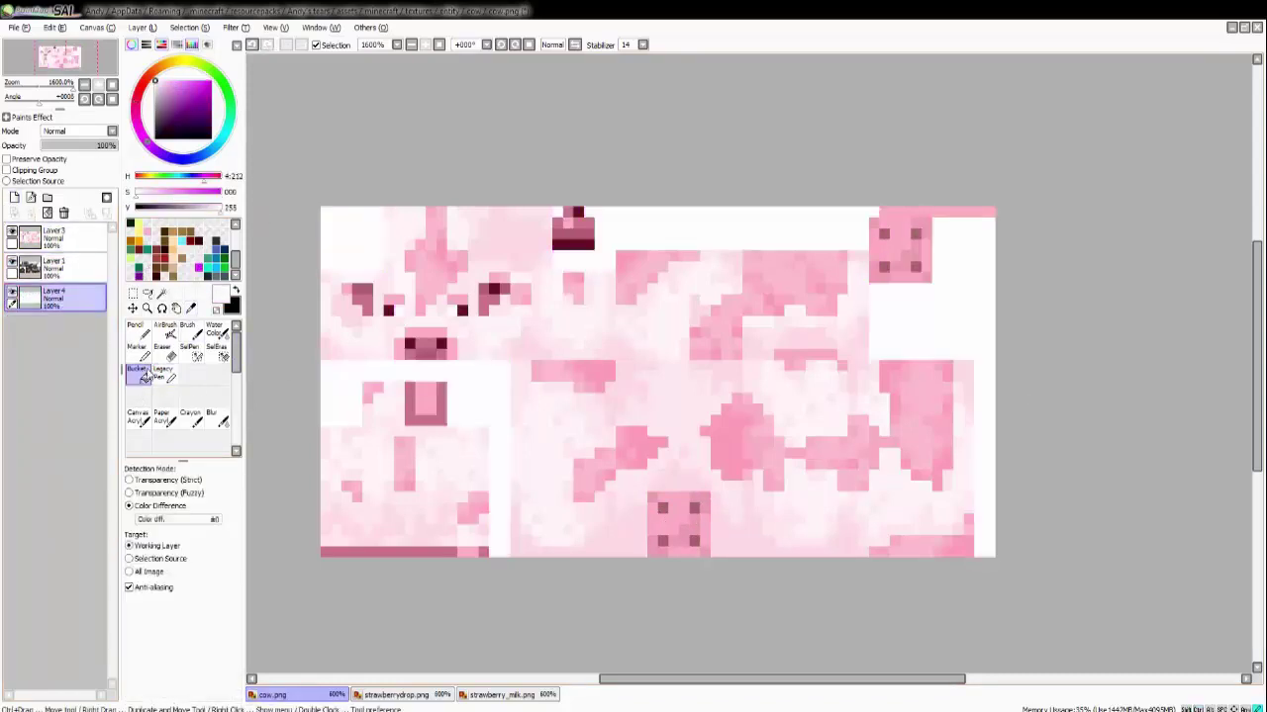
click(199, 267)
click(530, 406)
click(64, 212)
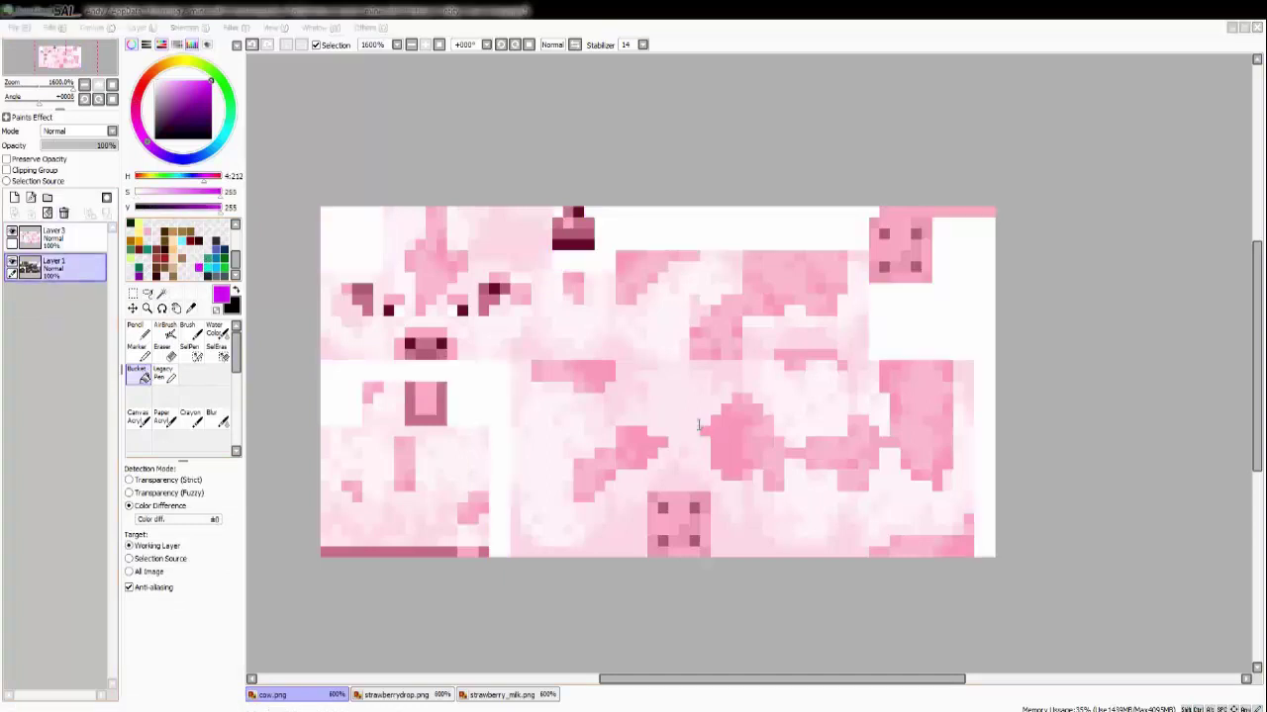
Save the finished cow texture as strawberry_cow.png.
click(572, 434)
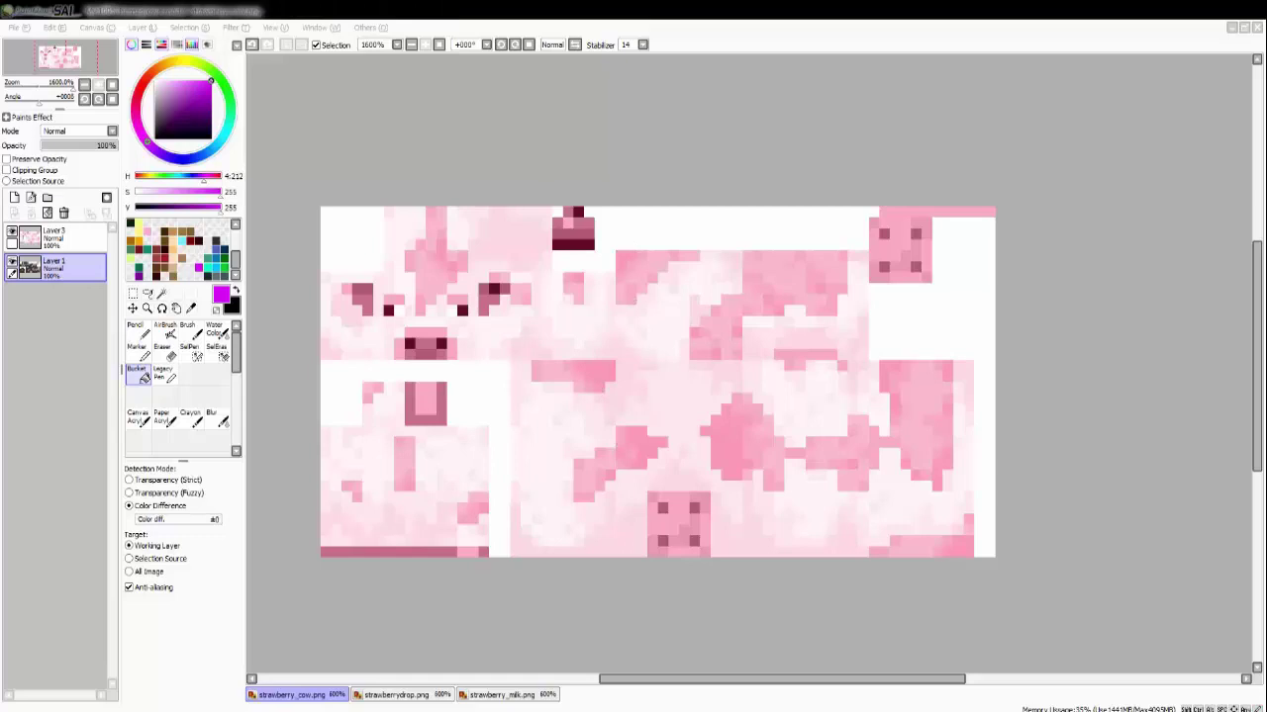